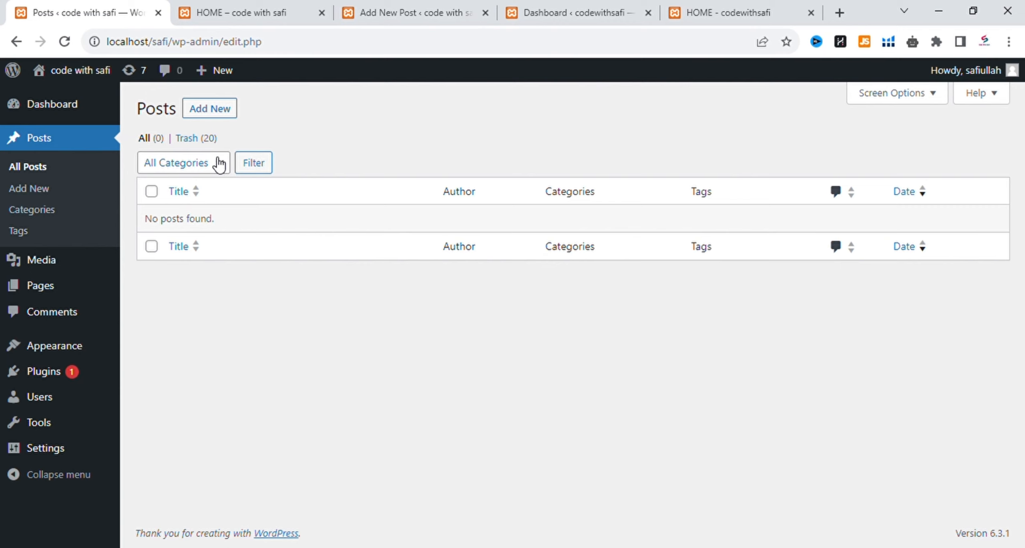
Start a new post and enter "programming universe" as its title.
left_click(219, 163)
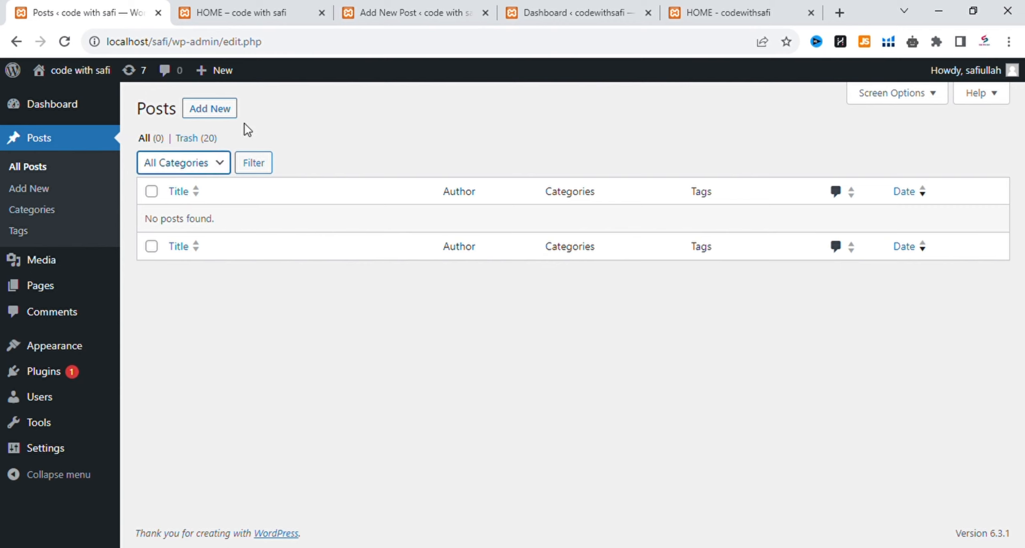
left_click(235, 117)
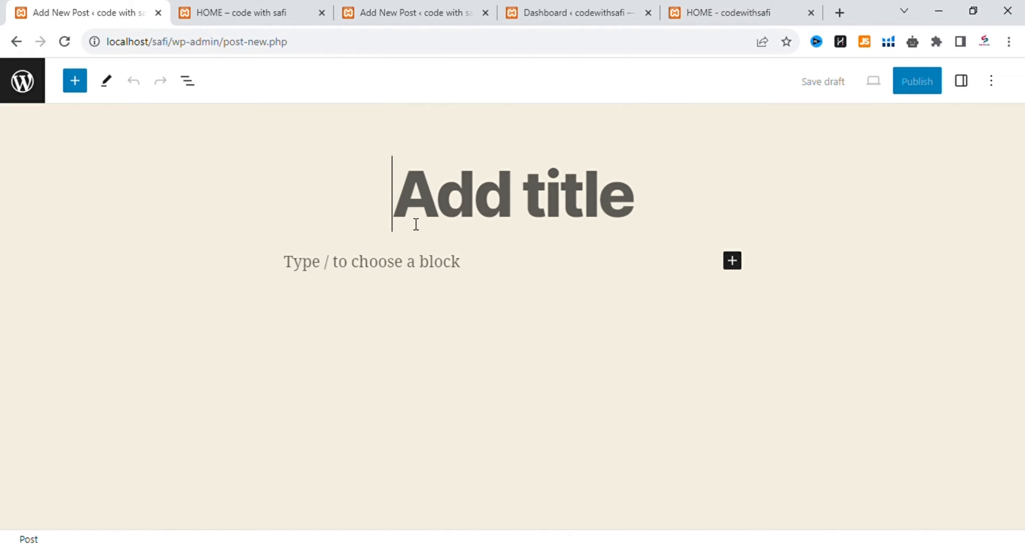
type("pro")
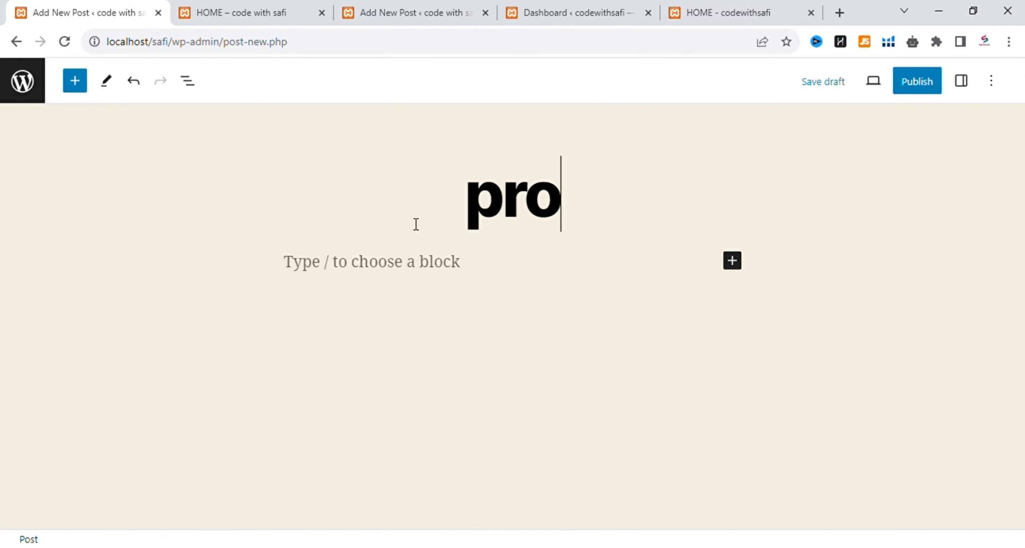
type("grami")
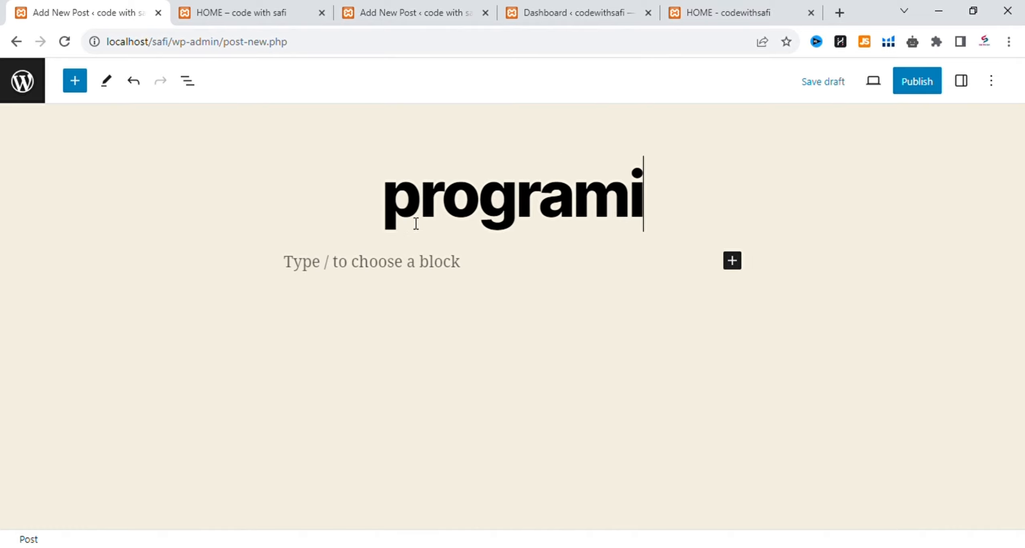
key("BackSpace")
type("ming u")
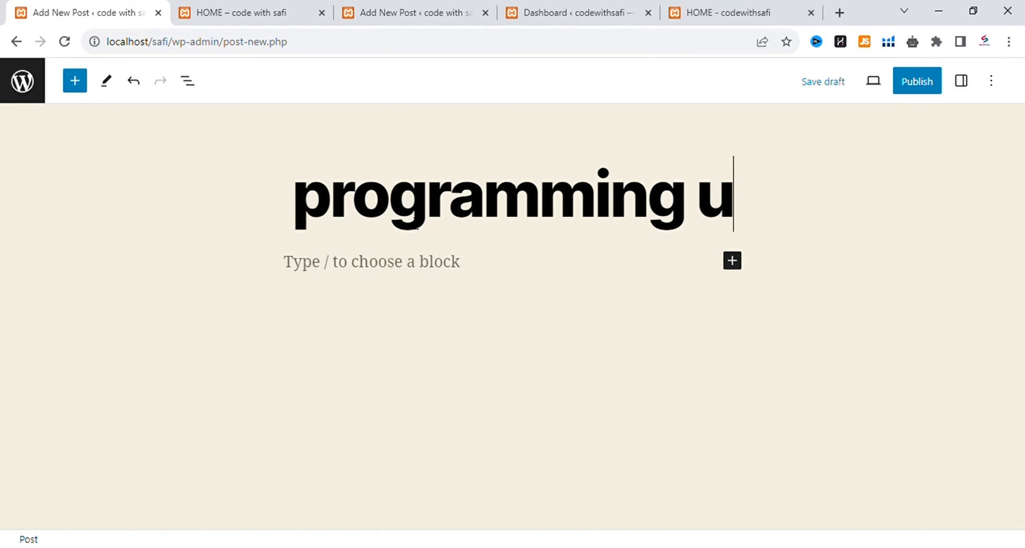
type("niverse")
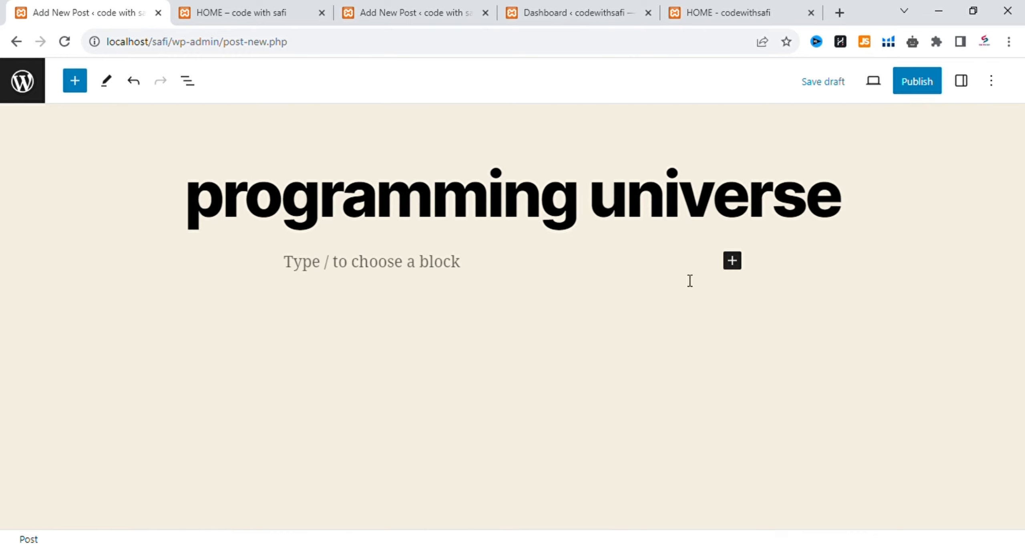
Add an empty paragraph block below the title, close the duplicate Add New Post tab and return to the post.
left_click(732, 262)
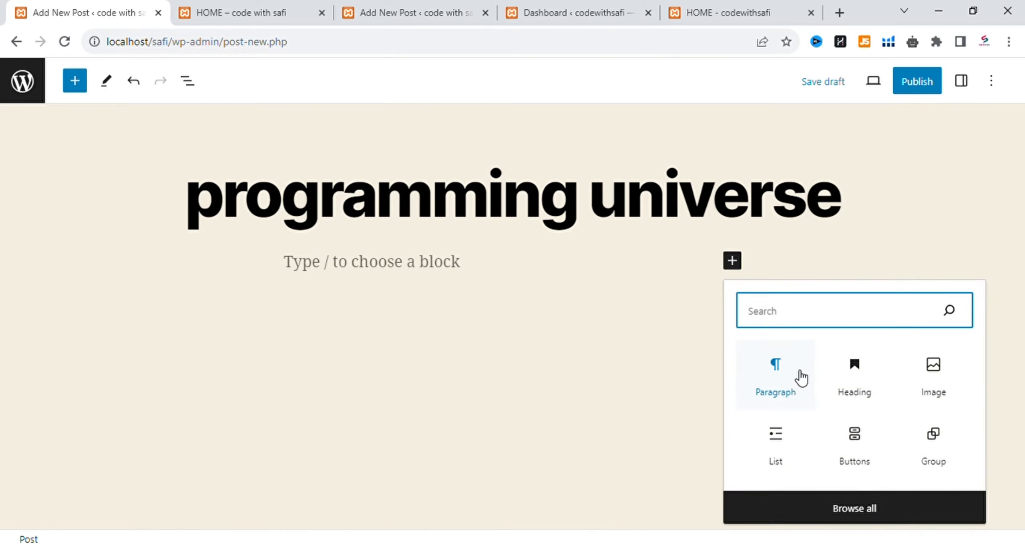
left_click(766, 384)
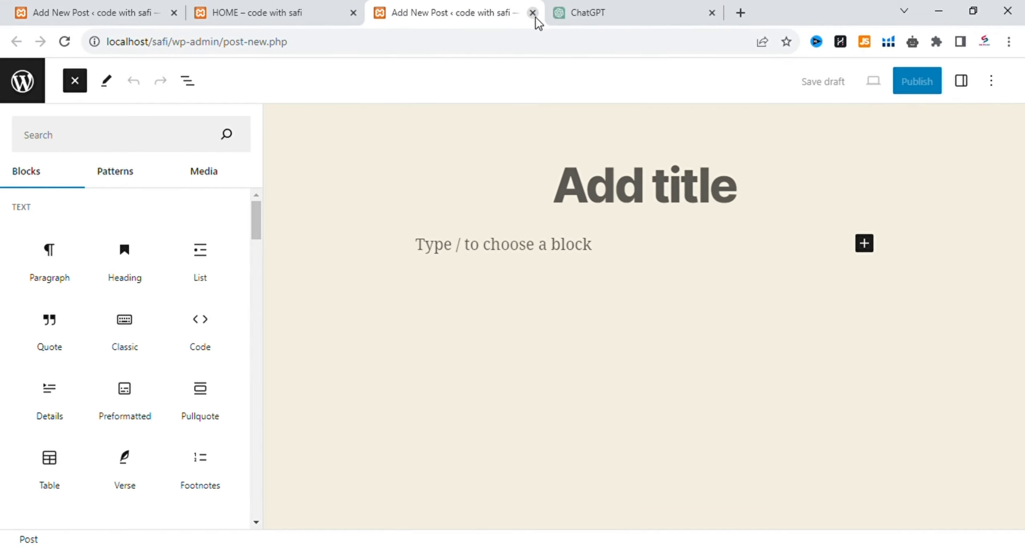
left_click(534, 14)
left_click(282, 7)
left_click(133, 10)
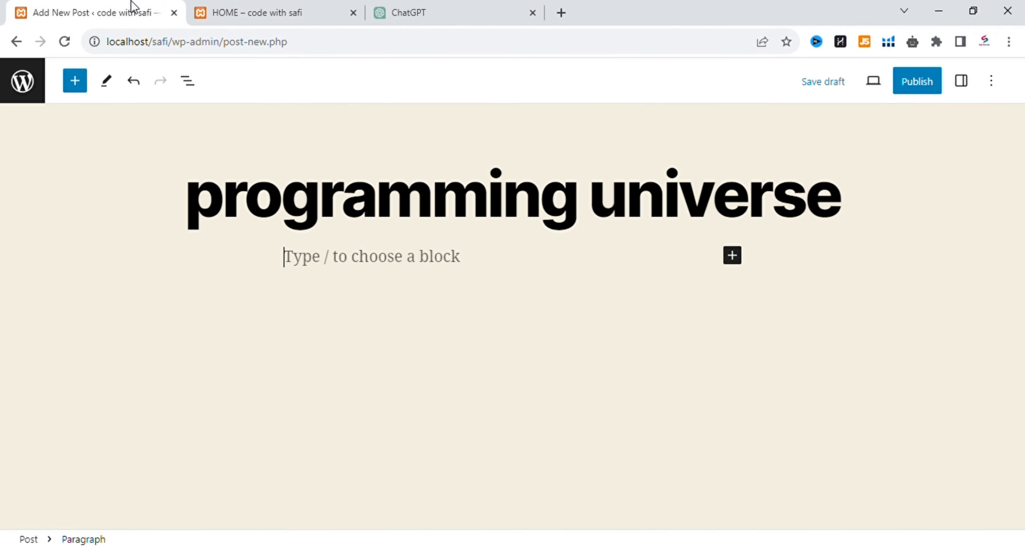
Switch to ChatGPT and send it the prompt "programming".
left_click(410, 11)
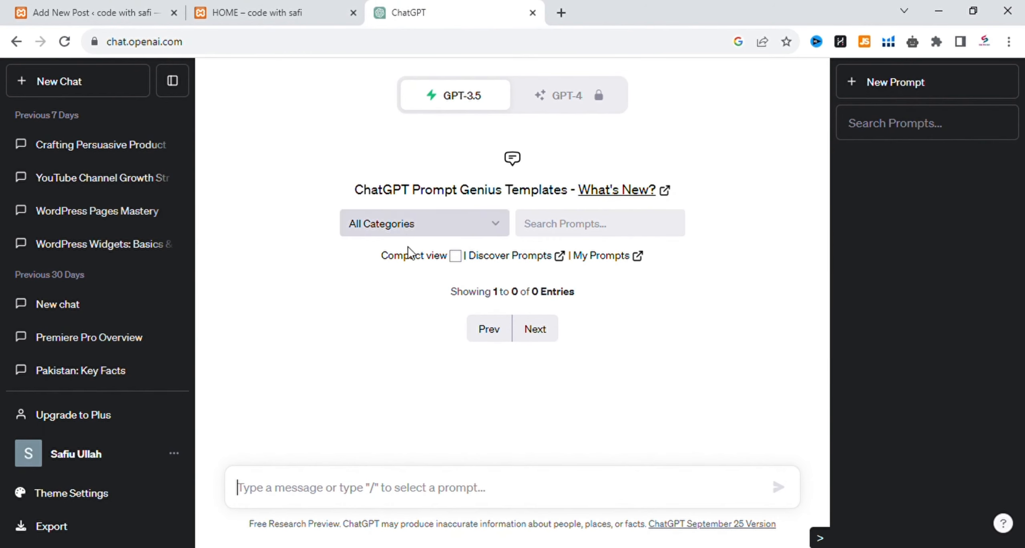
left_click(348, 480)
type("prog")
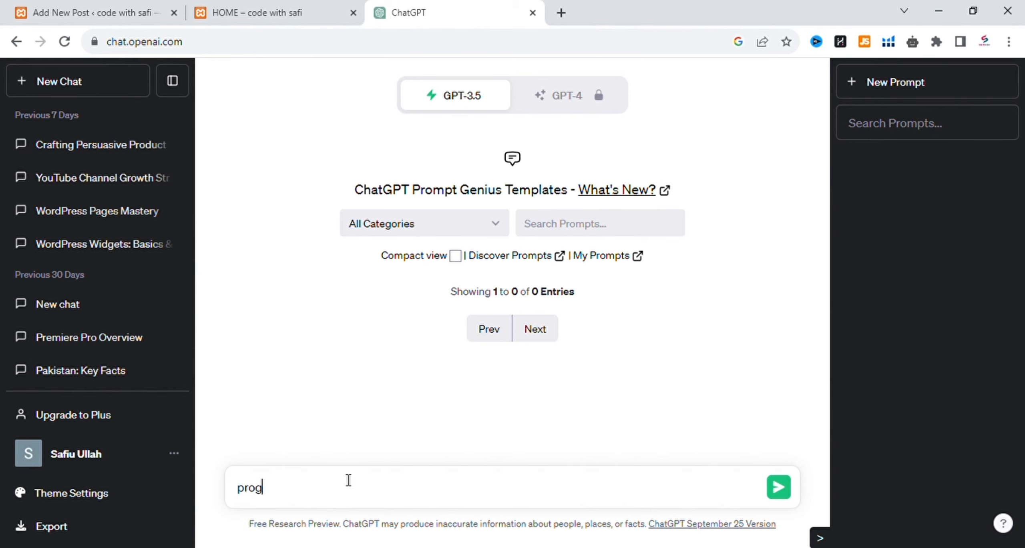
type("ramming")
key("Return")
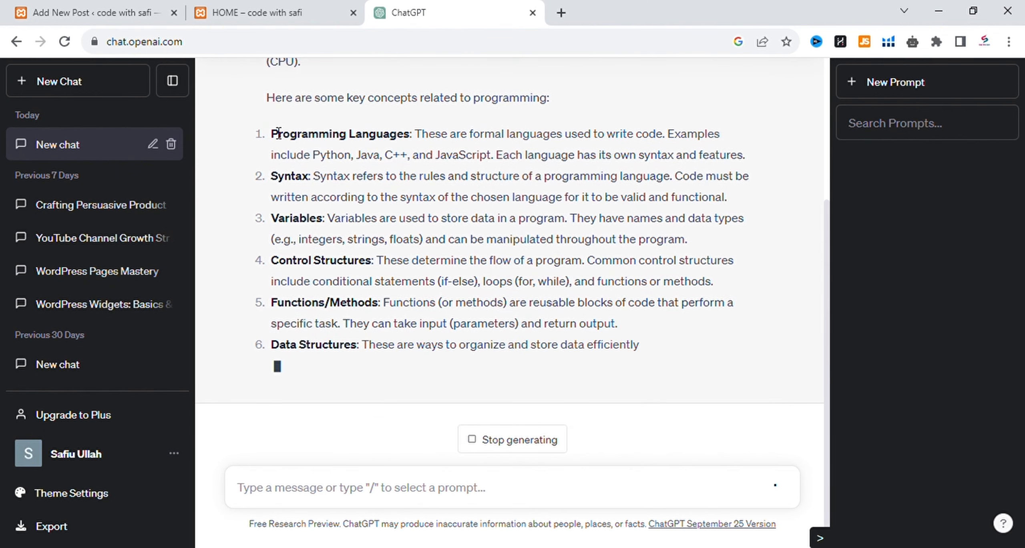
Copy the opening paragraph of ChatGPT's answer and paste it into the post's empty paragraph block in WordPress.
scroll(612, 317, "up", 4)
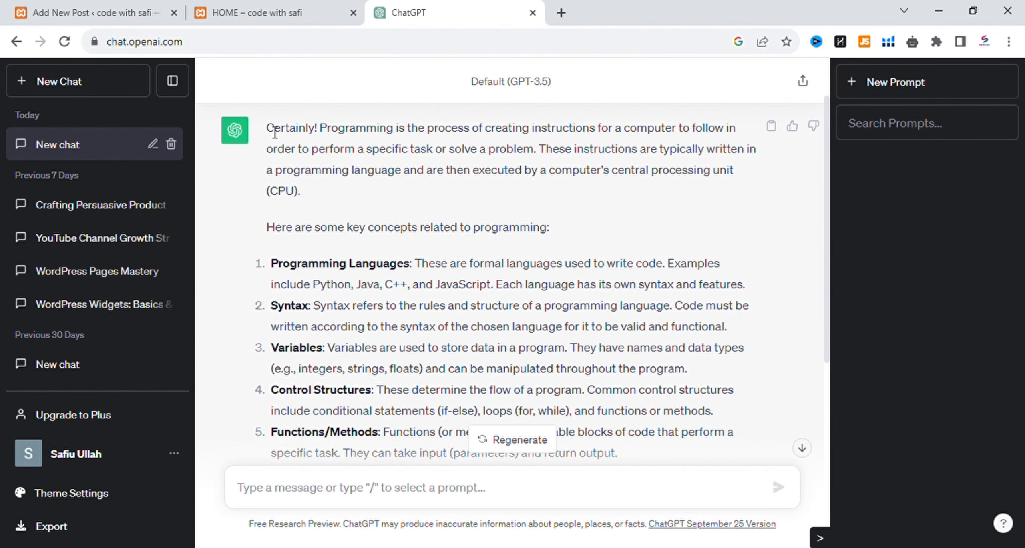
left_click_drag(267, 129, 343, 186)
key("ctrl+c")
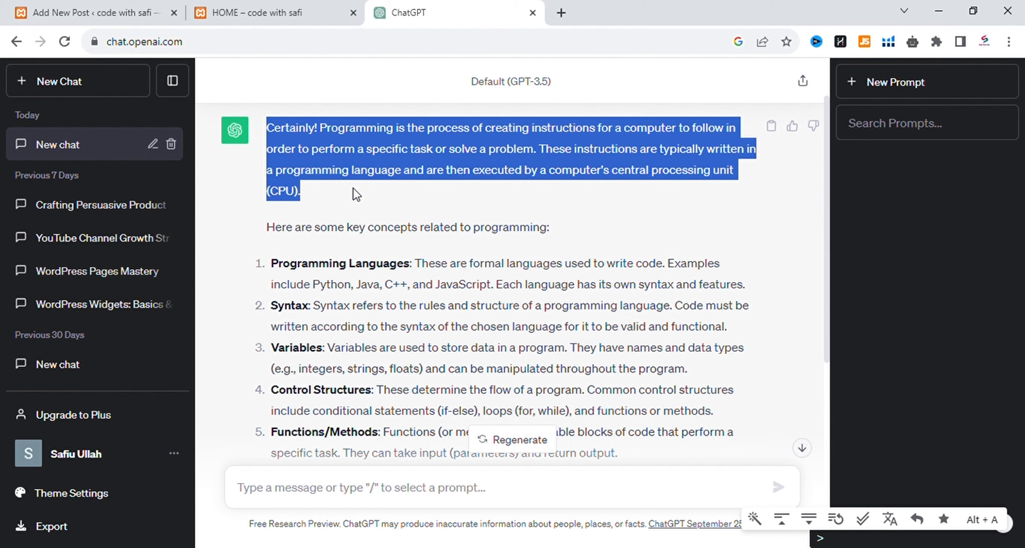
left_click(95, 10)
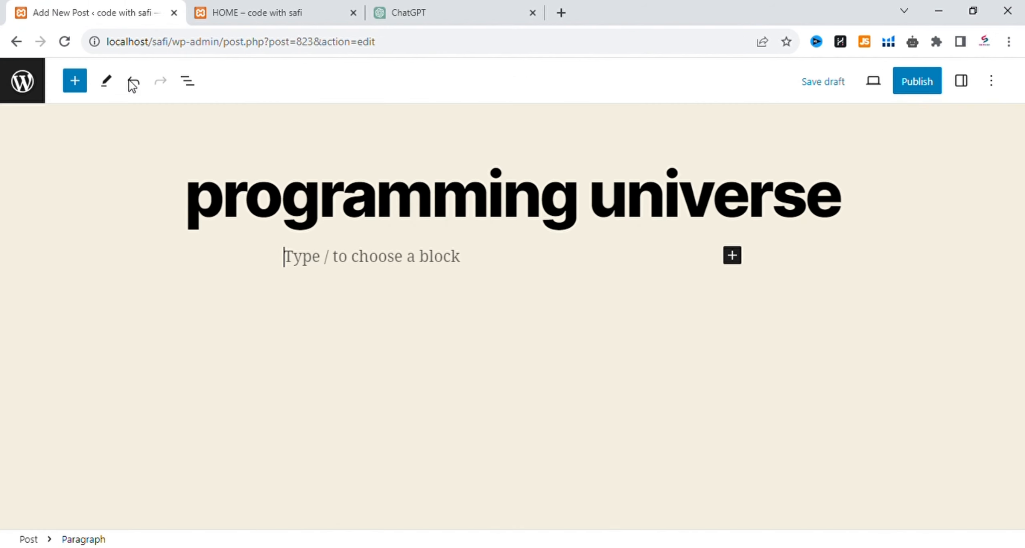
key("ctrl+v")
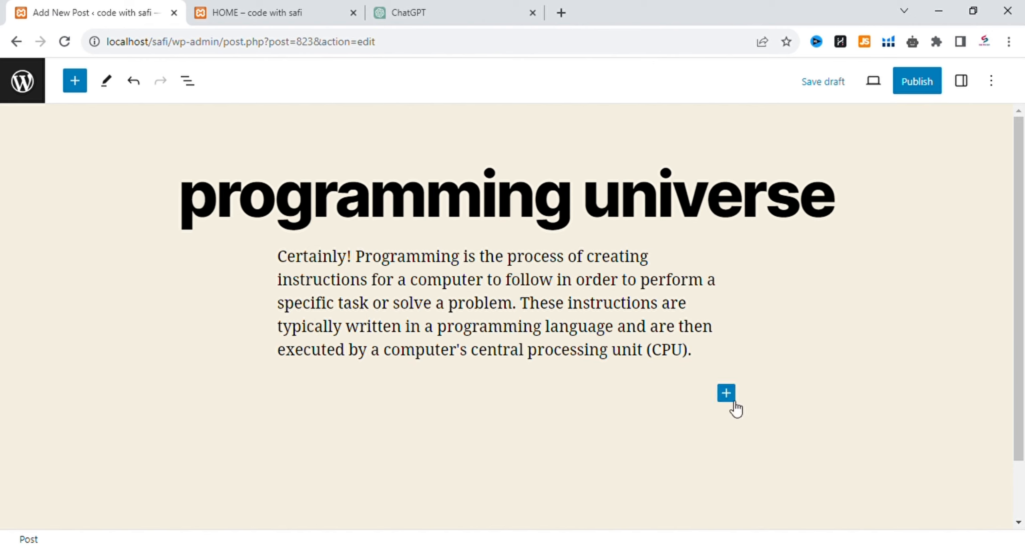
Insert a Buttons block below the paragraph from the full block list and label the button "COURSES".
left_click(733, 401)
left_click_drag(983, 462, 993, 506)
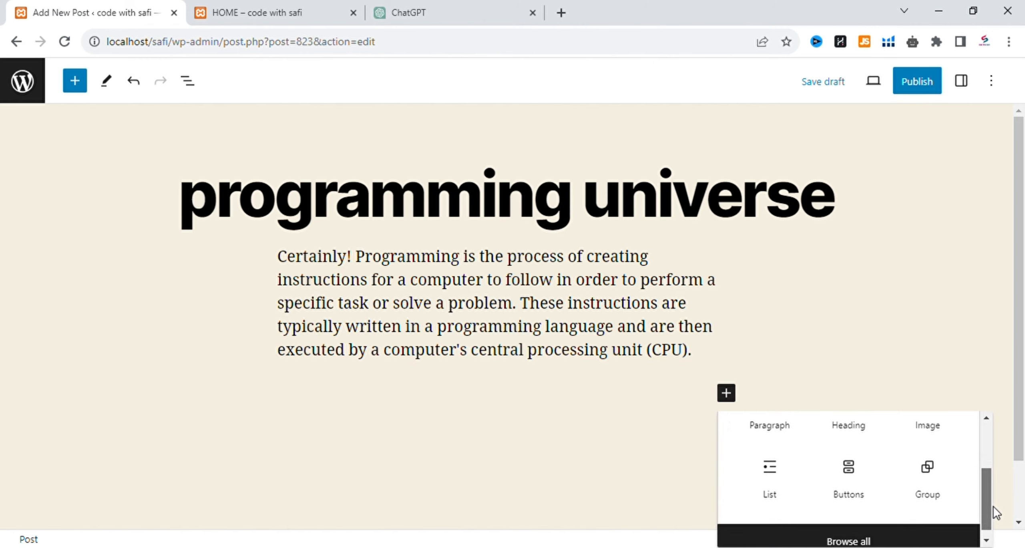
left_click(866, 541)
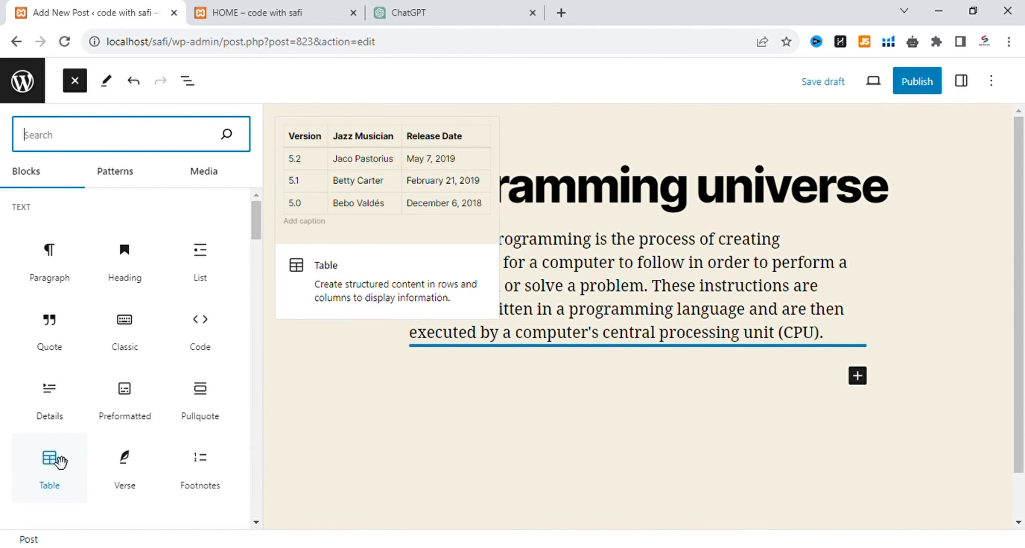
left_click_drag(256, 234, 257, 295)
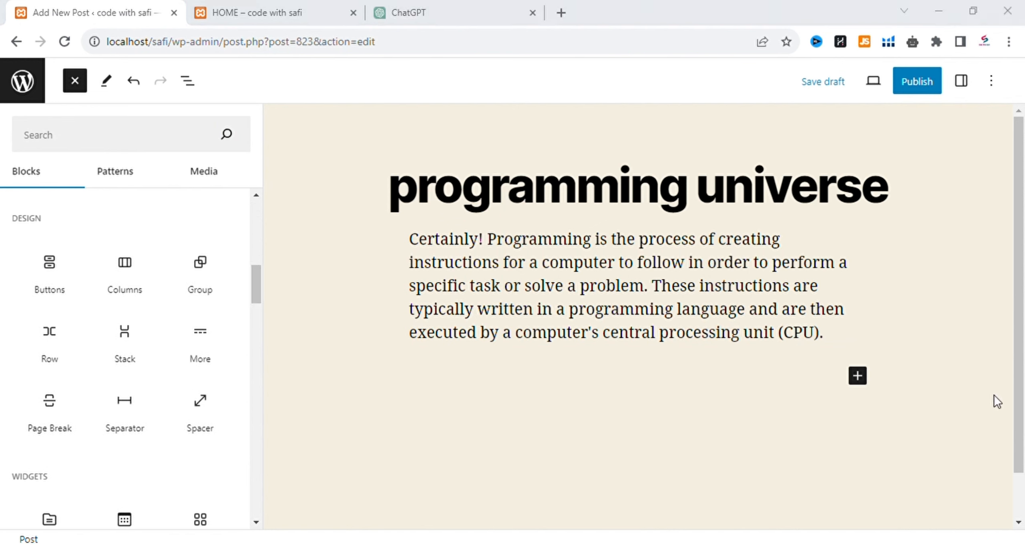
left_click(64, 288)
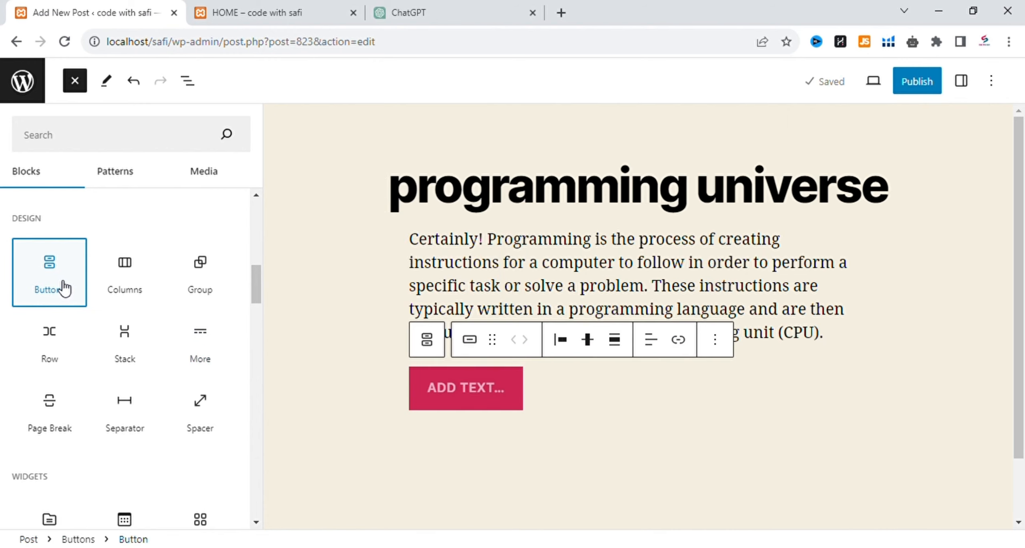
left_click(453, 395)
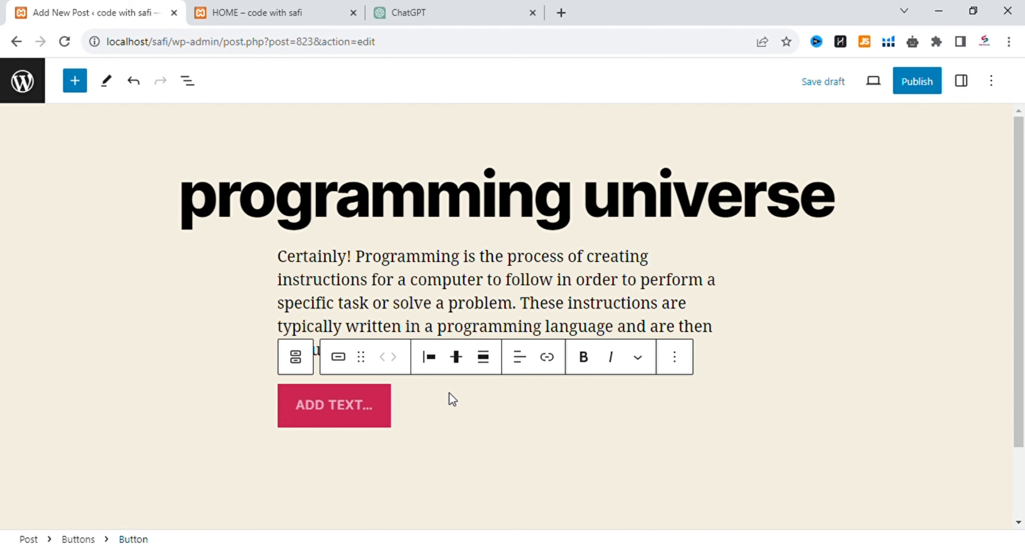
type("COURSES")
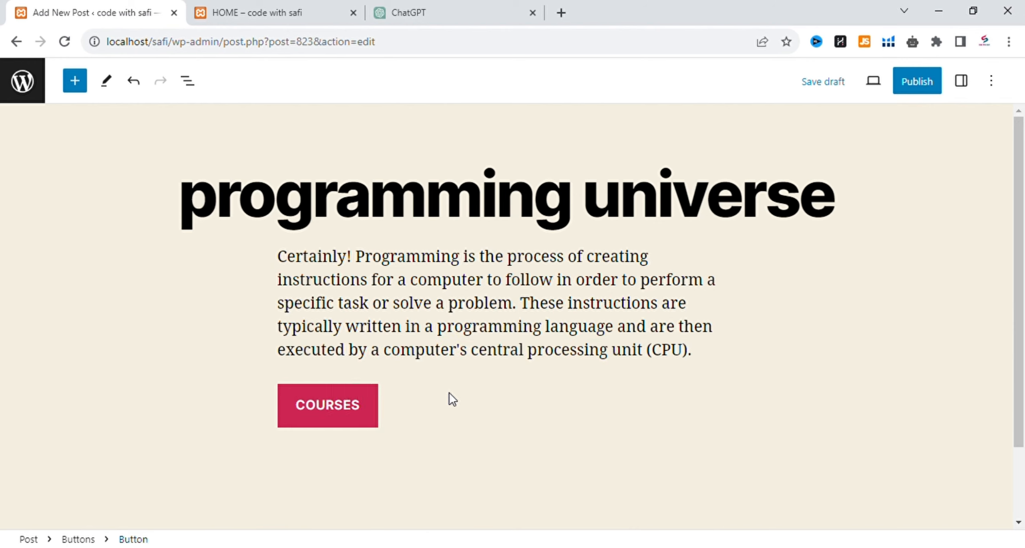
left_click(496, 438)
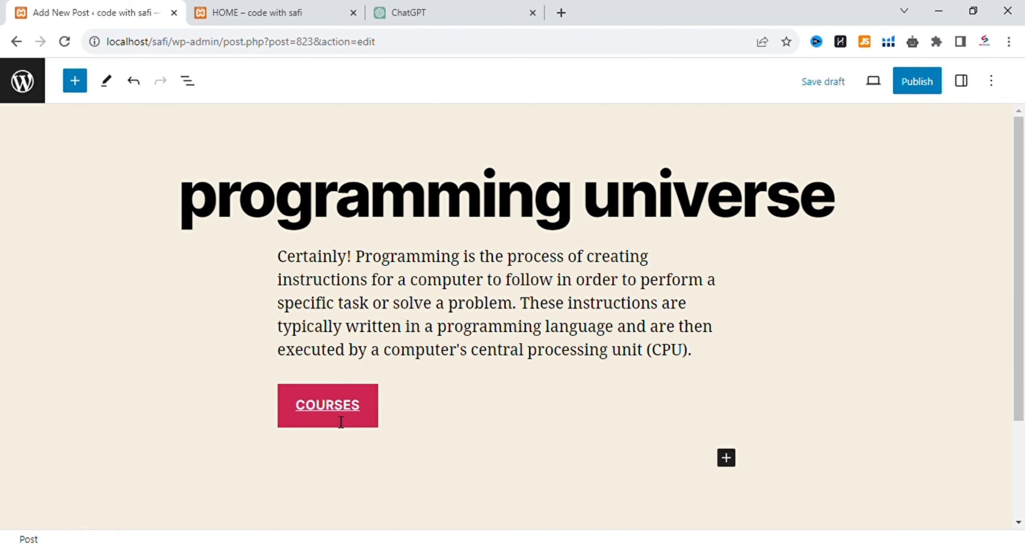
left_click(372, 409)
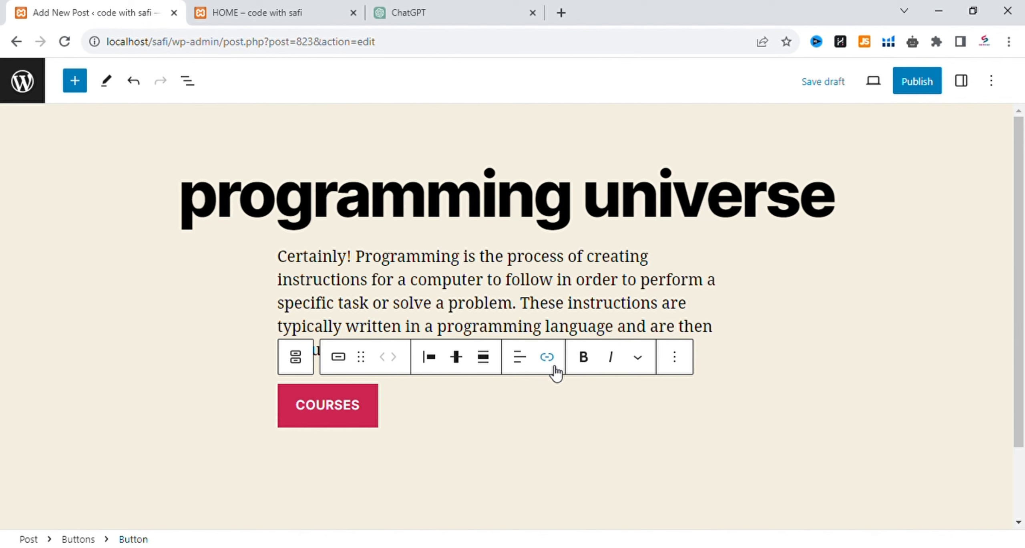
left_click(547, 357)
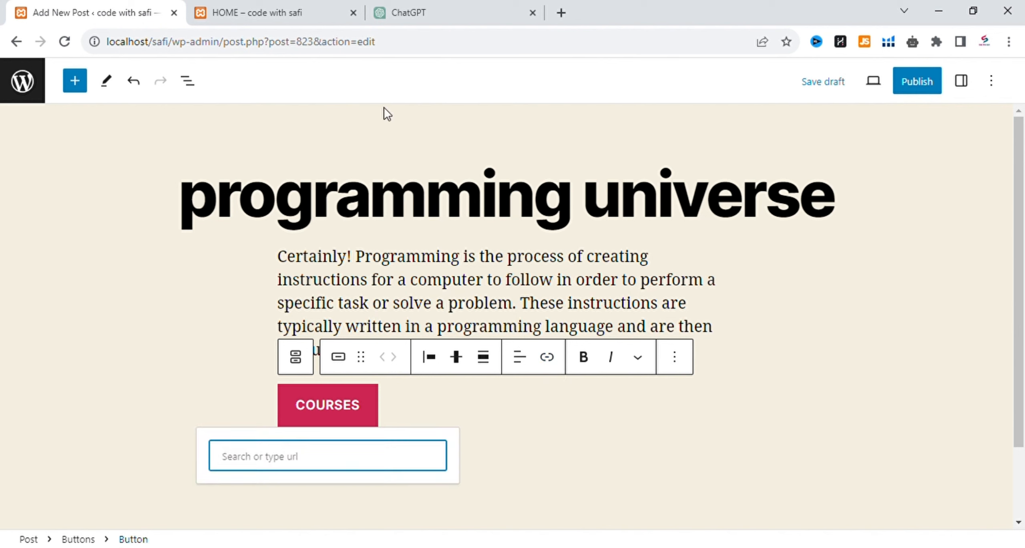
left_click(419, 15)
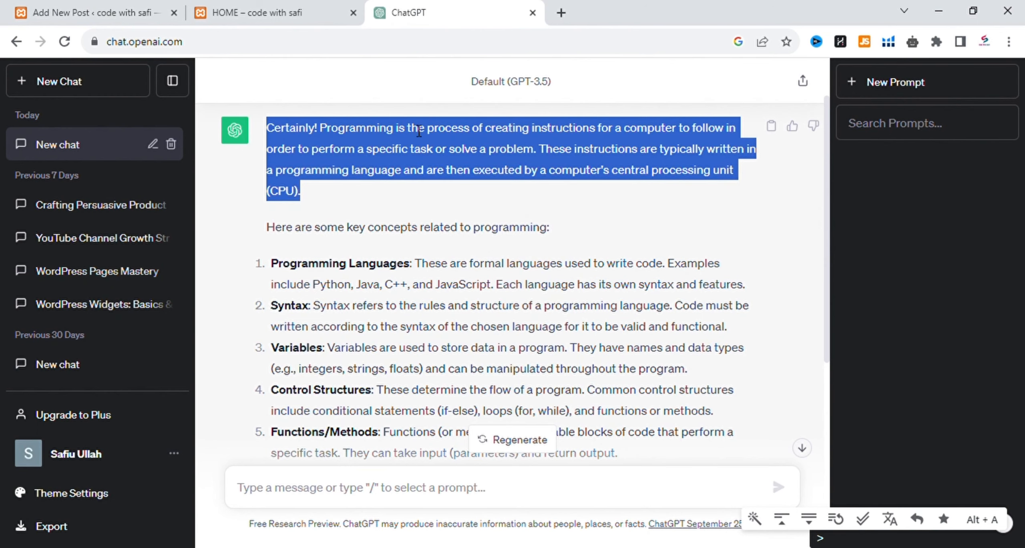
left_click_drag(249, 45, 96, 57)
key("ctrl+c")
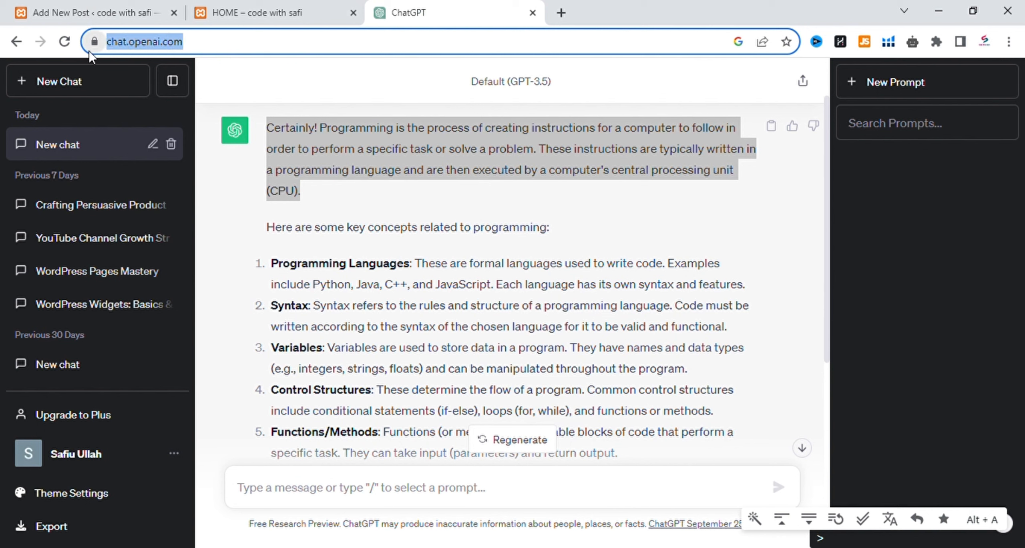
left_click(86, 12)
key("ctrl+v")
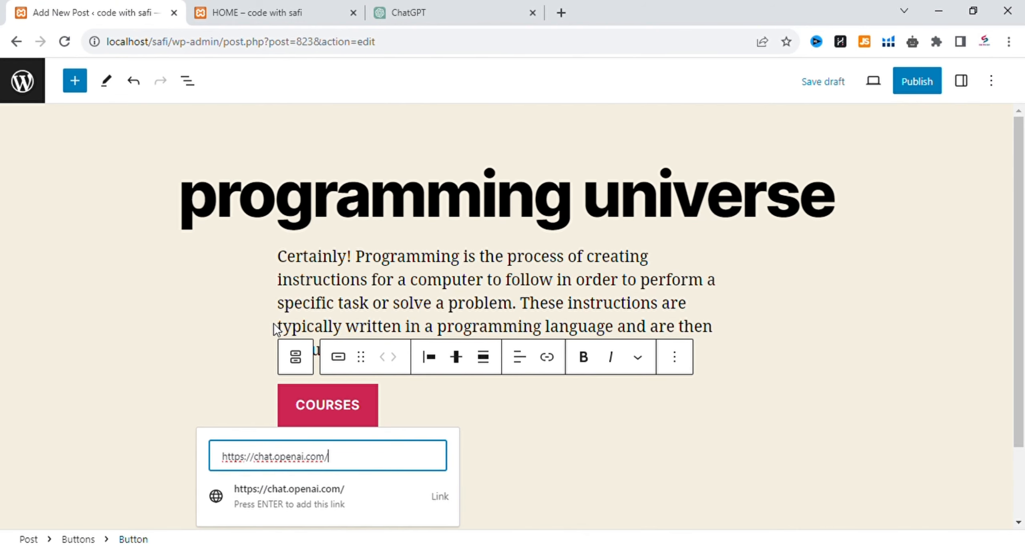
left_click(522, 440)
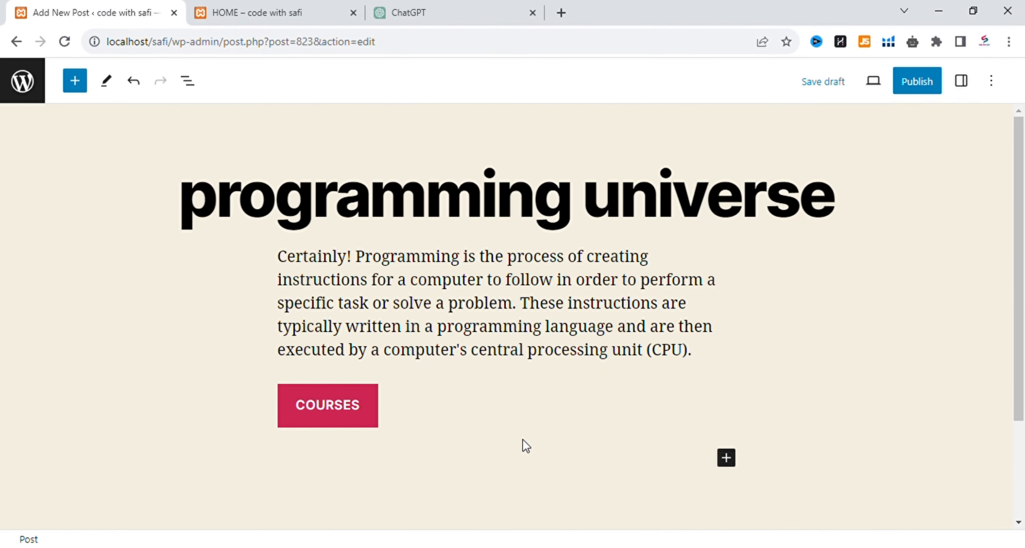
Search the full block list for "image" and insert an Image block below the COURSES button.
left_click(735, 462)
left_click(807, 419)
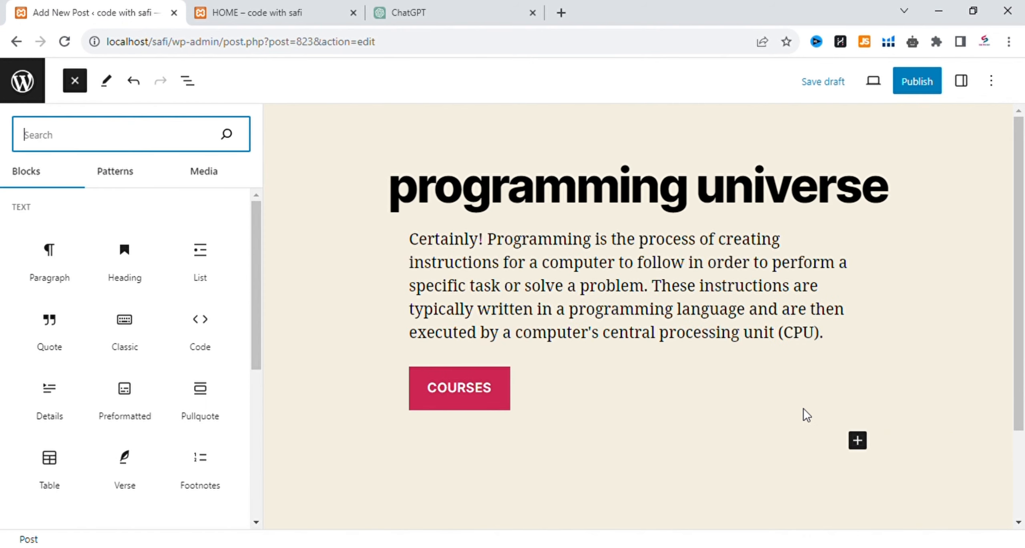
left_click_drag(256, 225, 251, 255)
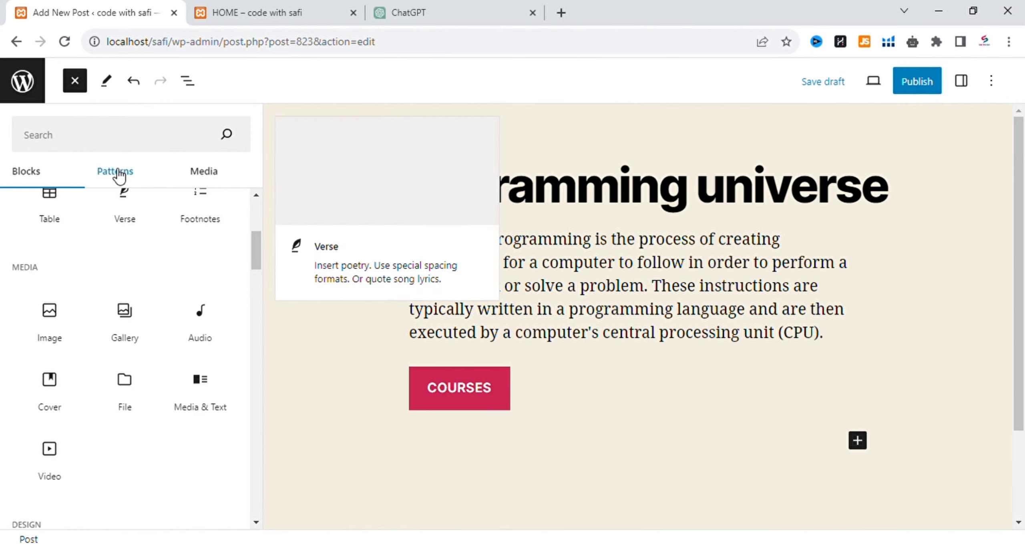
left_click(109, 146)
type("image")
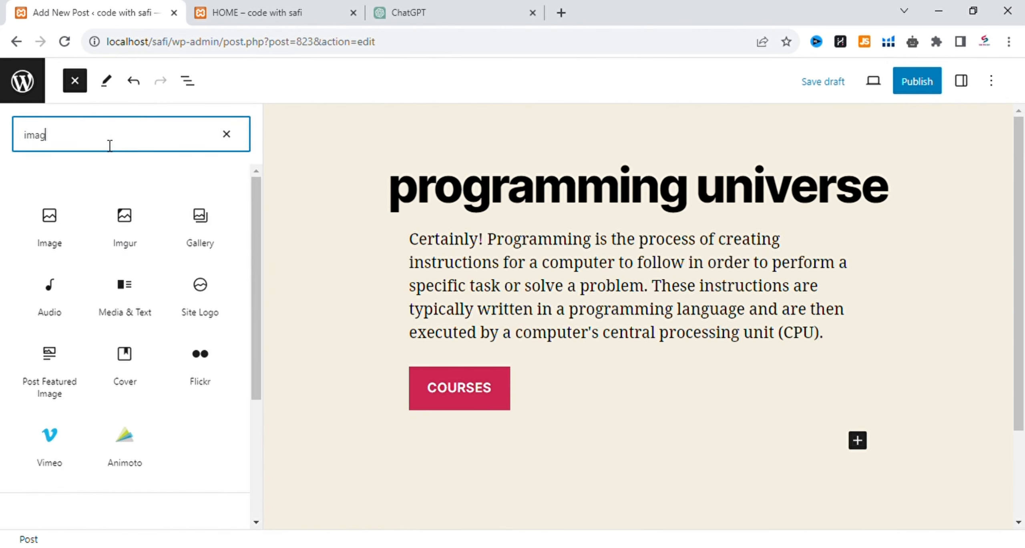
left_click(49, 227)
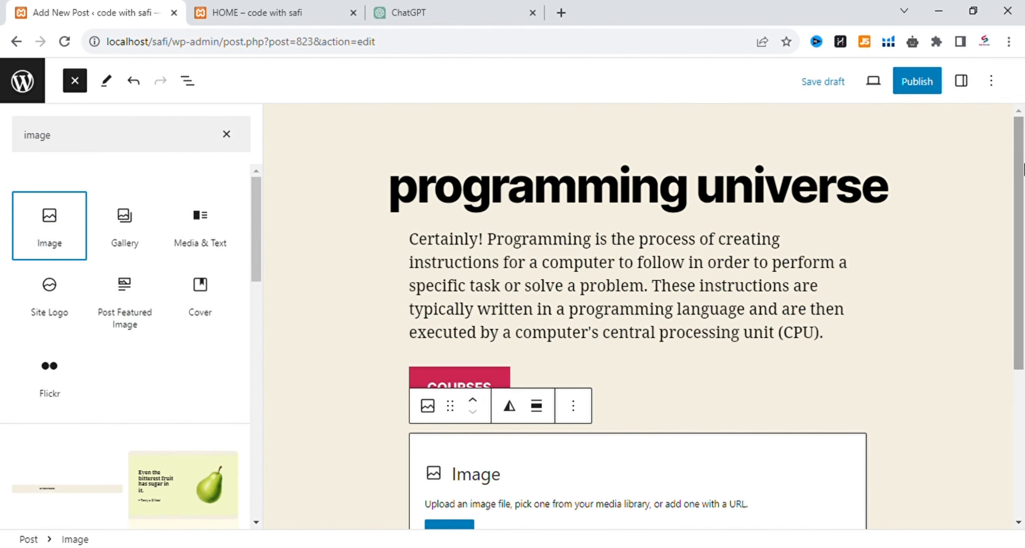
left_click_drag(1019, 174, 1023, 265)
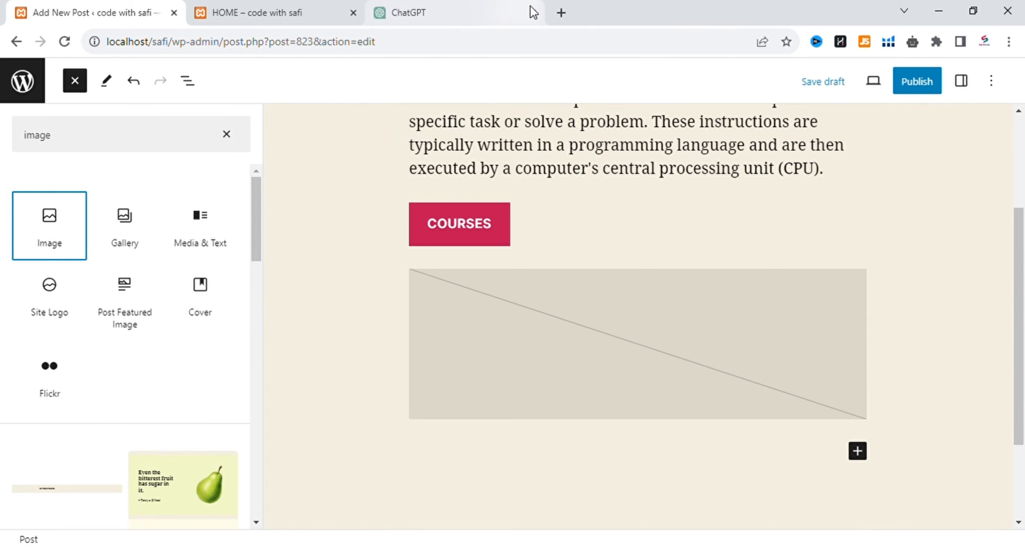
Open Pexels in a new browser tab and search its free photos for "programming".
left_click(560, 13)
left_click(416, 294)
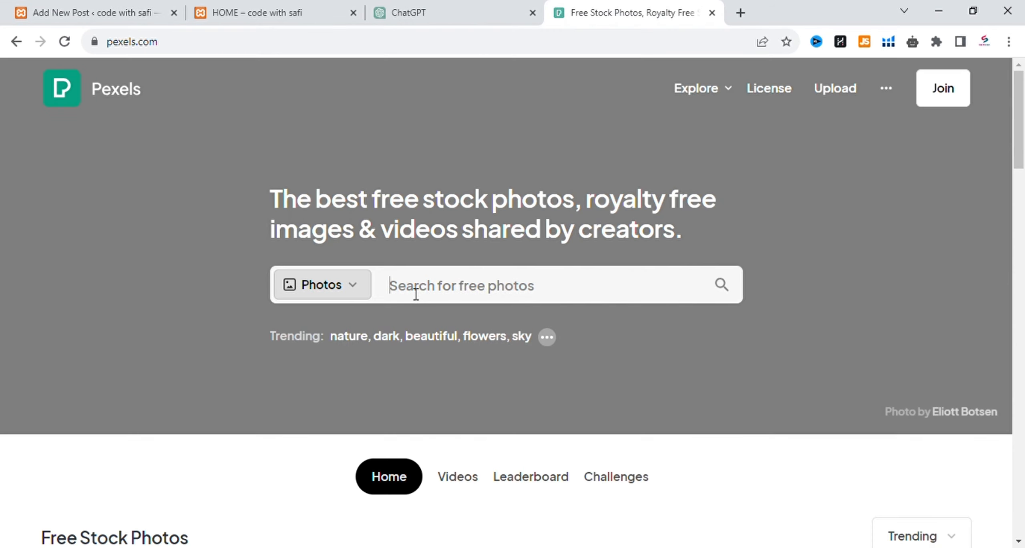
type("program")
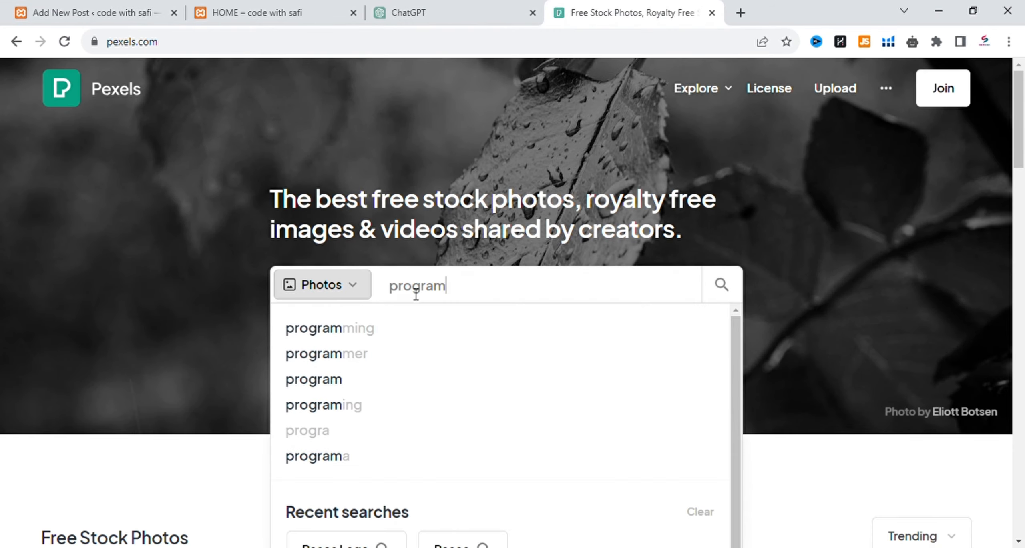
type("ming")
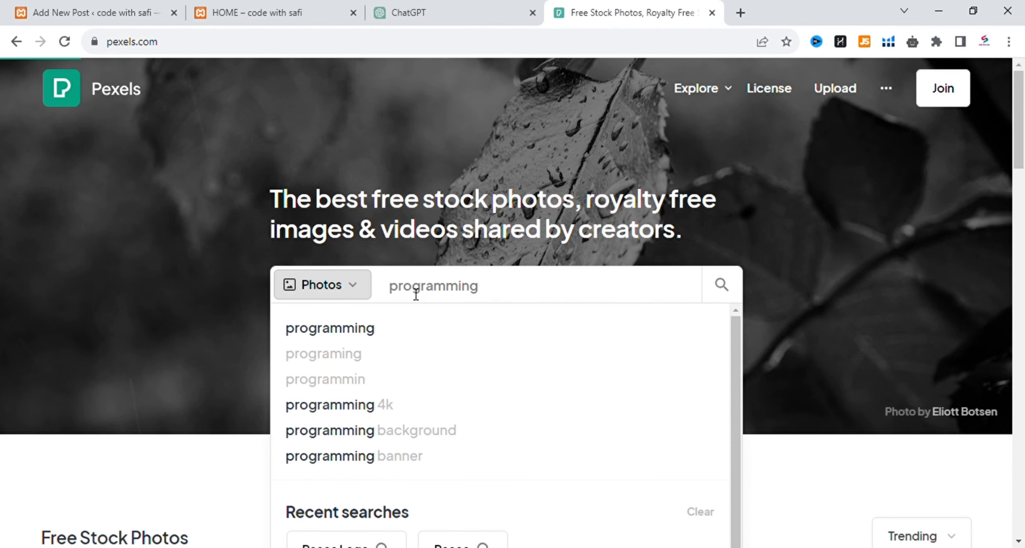
key("Return")
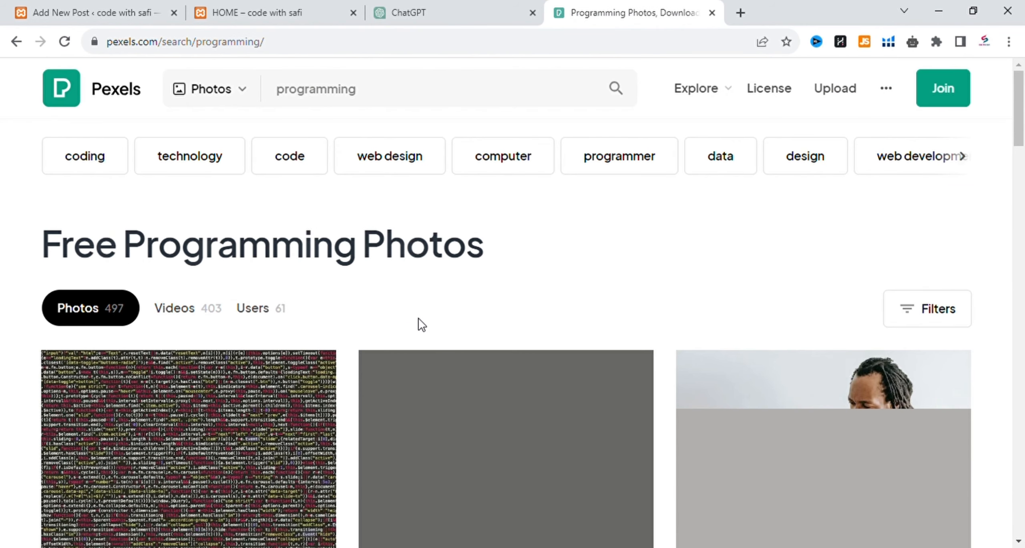
Open the photo of a hand typing on a laptop with code on its screen and download it for free.
left_click_drag(1023, 140, 1024, 171)
scroll(1022, 148, "down", 15)
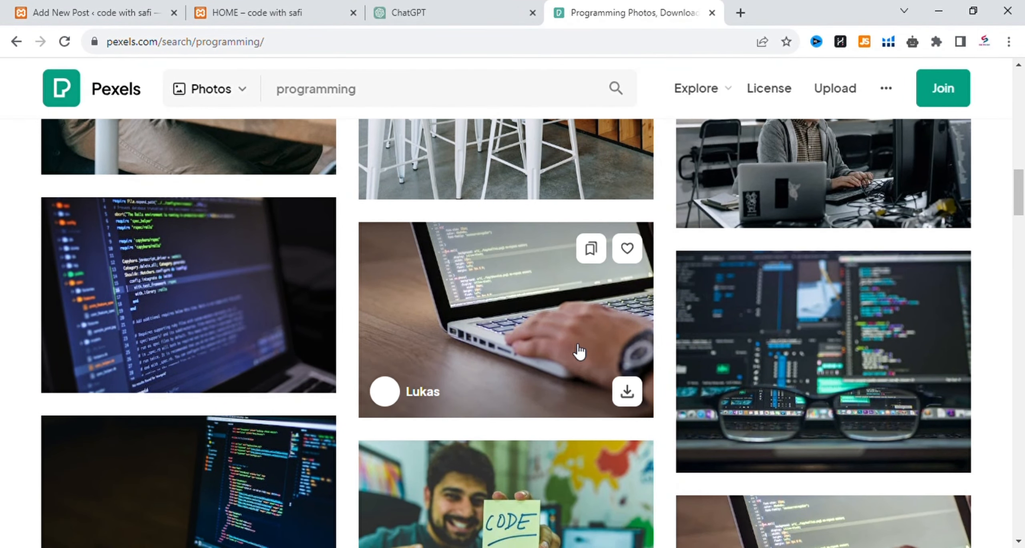
left_click(578, 352)
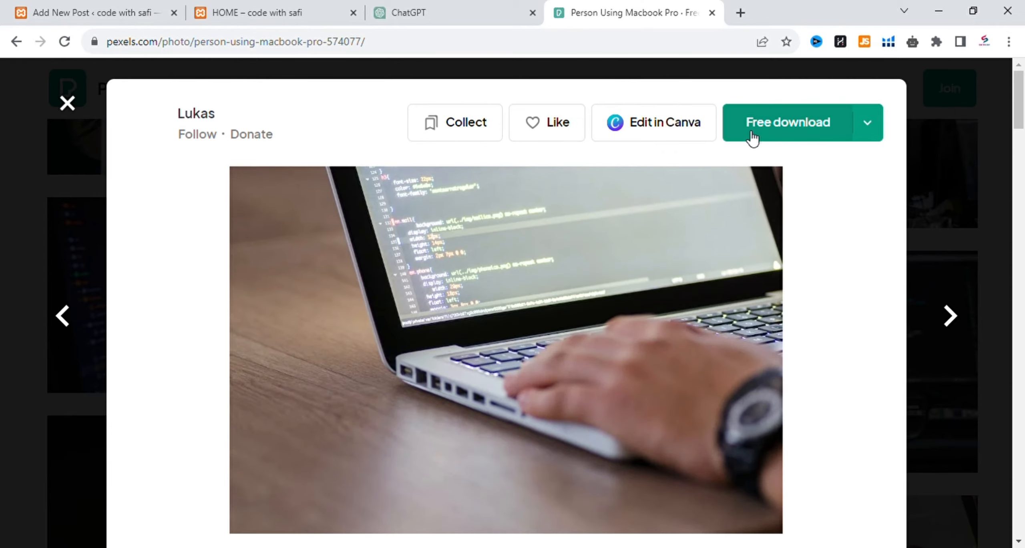
left_click(747, 130)
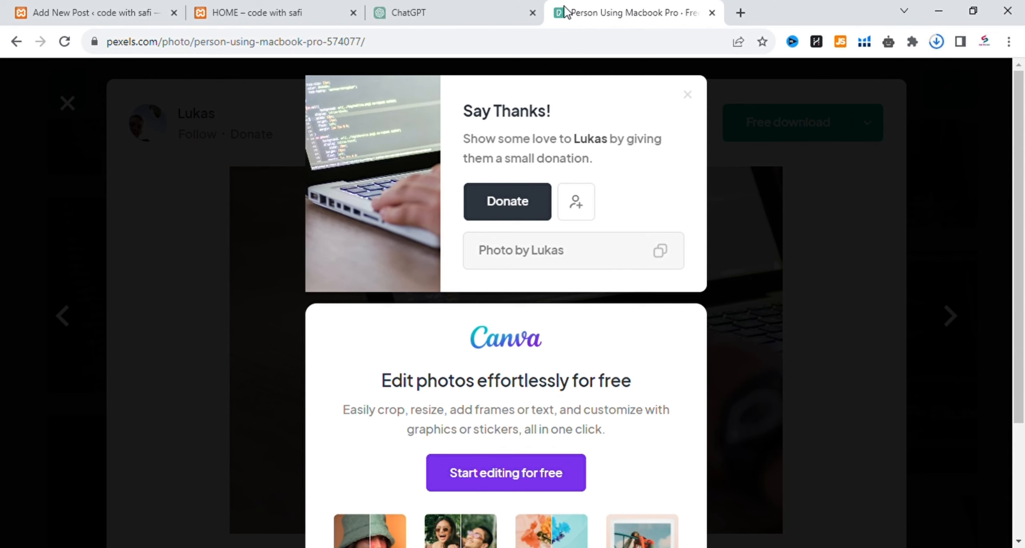
Return to the WordPress post and fill the empty Image block with the dark code-editor photo from the media library.
left_click(313, 12)
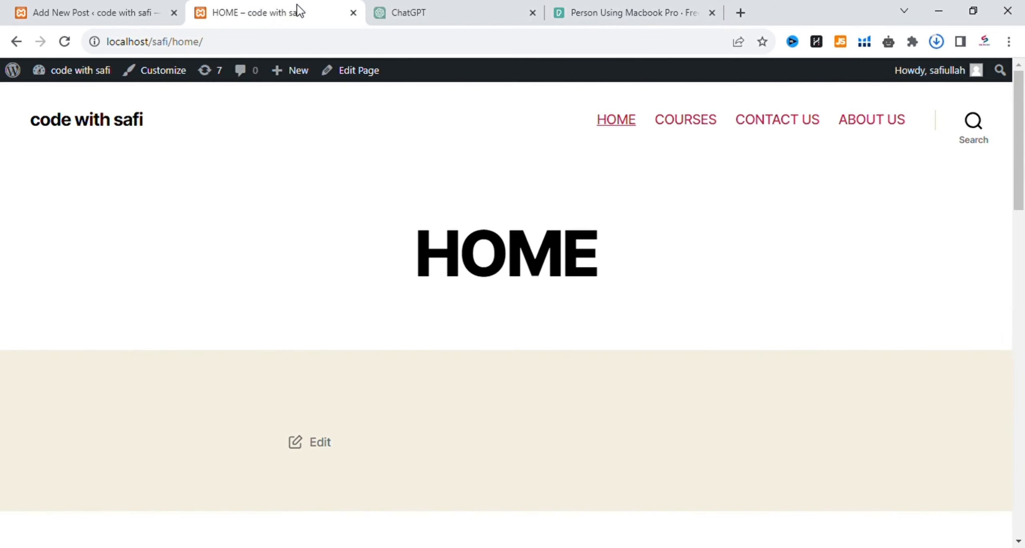
left_click(145, 4)
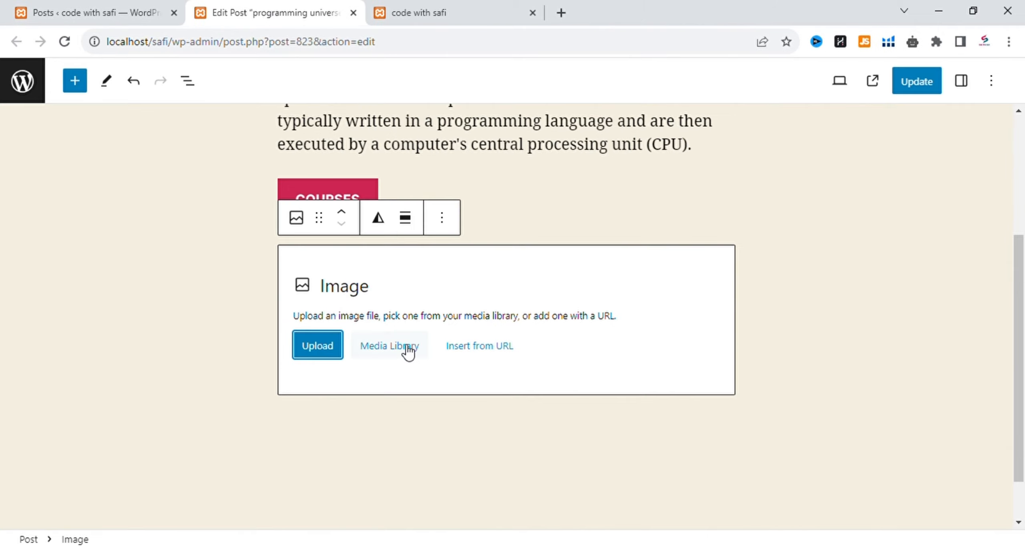
left_click(401, 346)
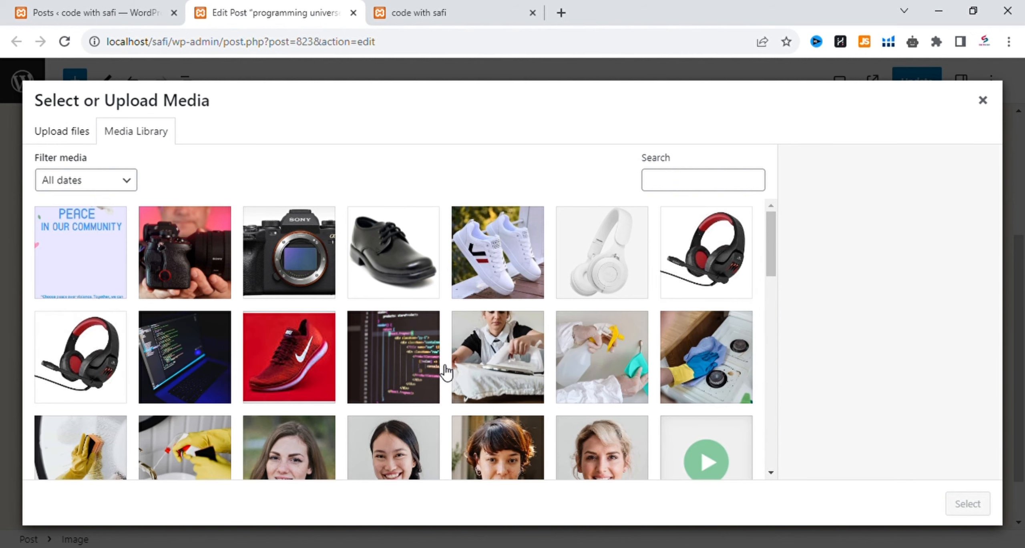
left_click(378, 366)
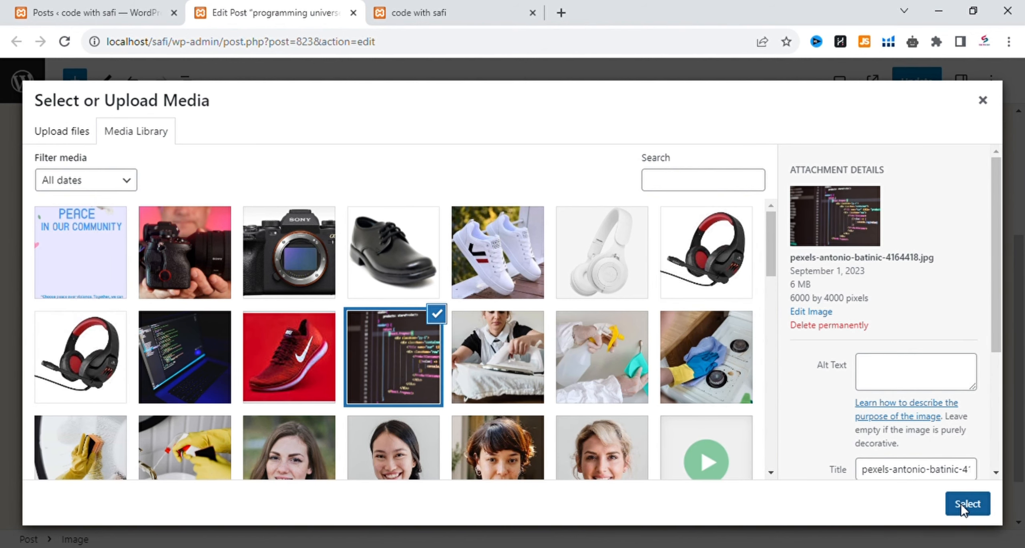
left_click(972, 507)
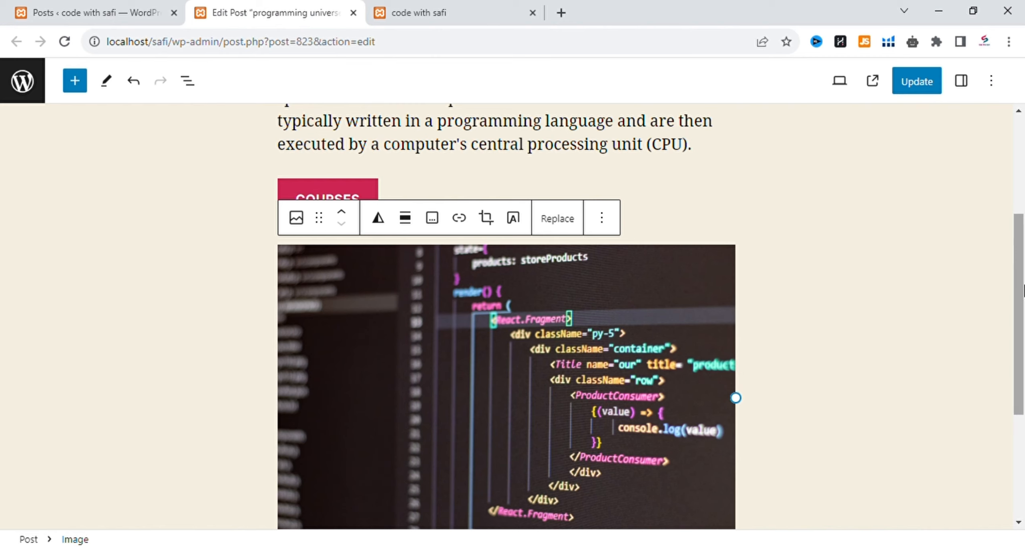
Insert a Video block below the code image from the full block list and leave it empty.
left_click_drag(1019, 289, 1018, 398)
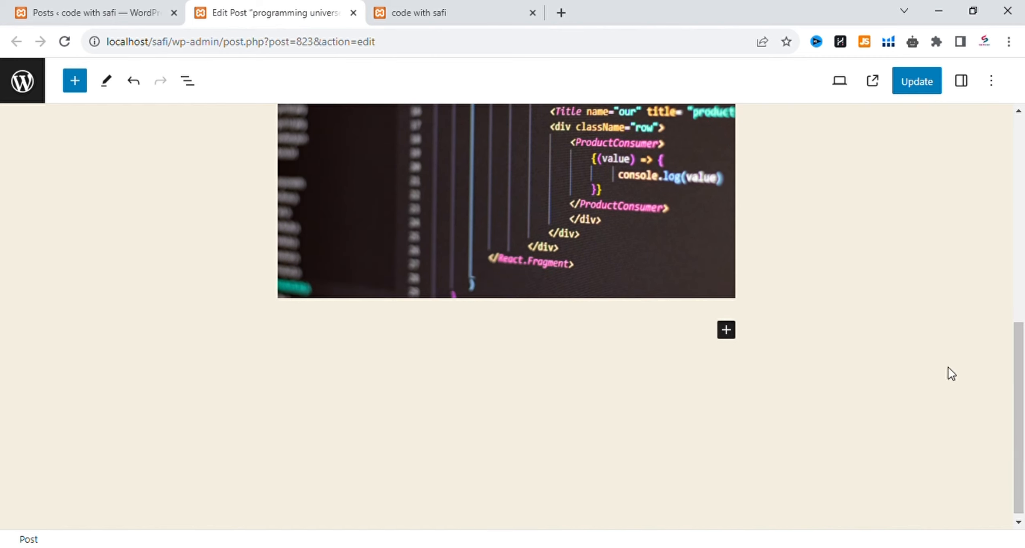
left_click(725, 332)
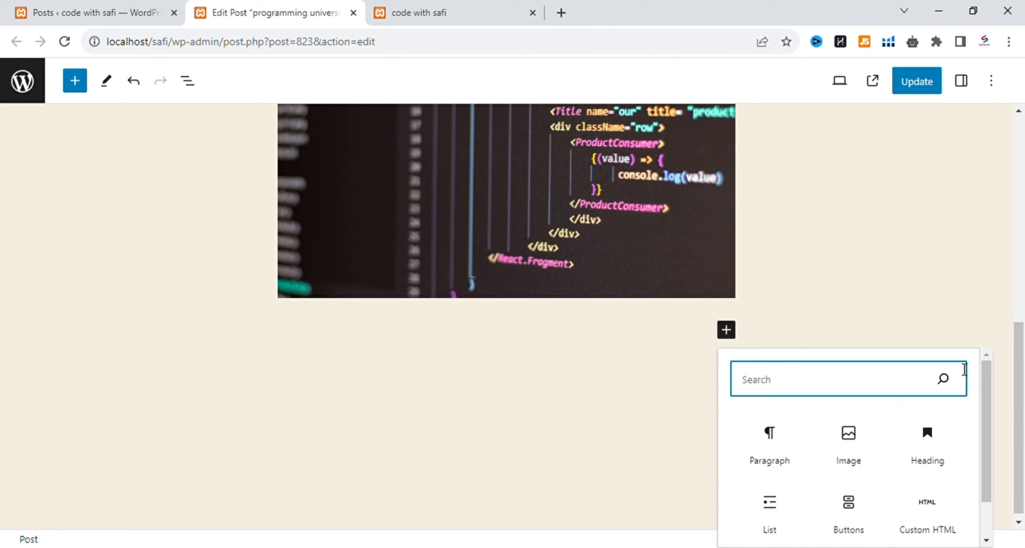
left_click(992, 383)
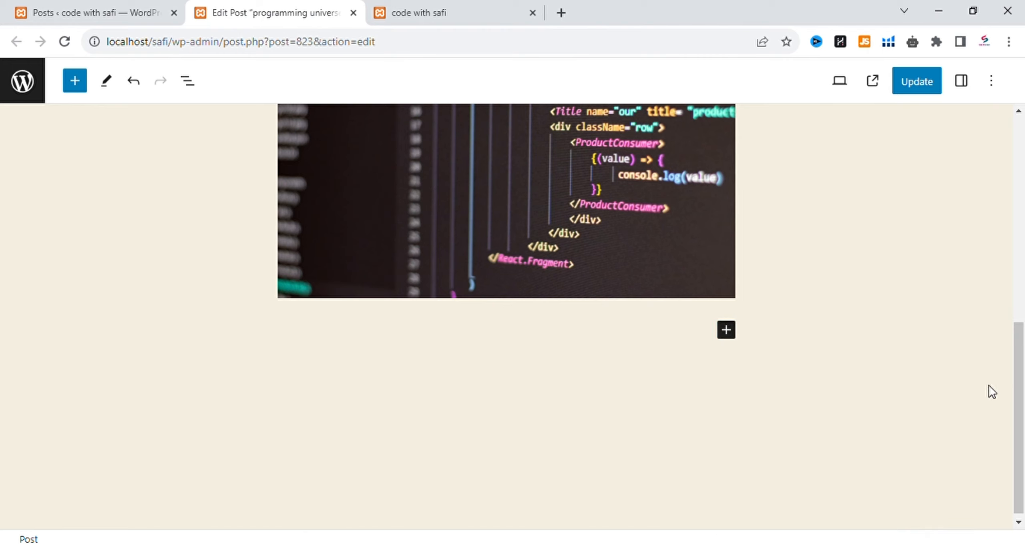
left_click(737, 331)
left_click_drag(984, 390, 985, 456)
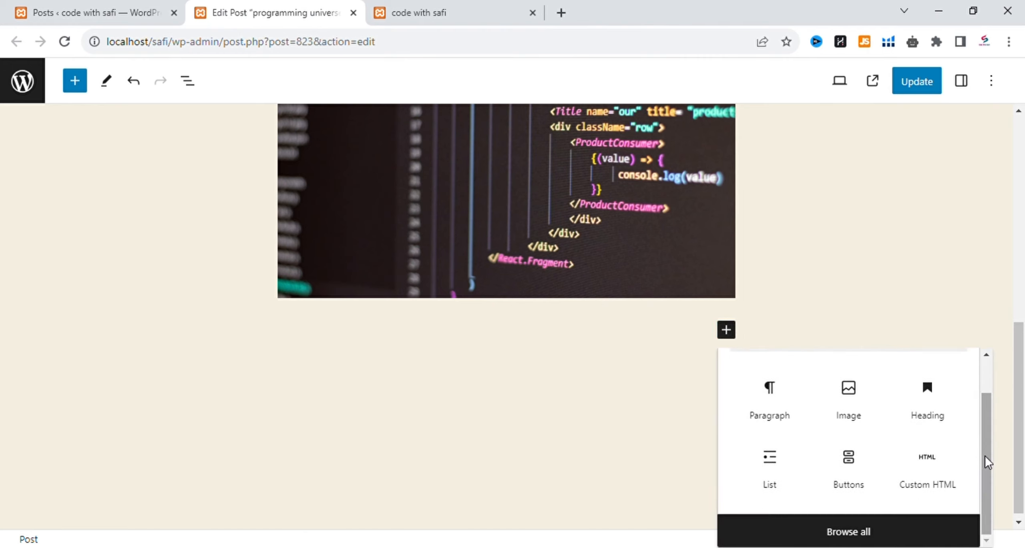
left_click(881, 537)
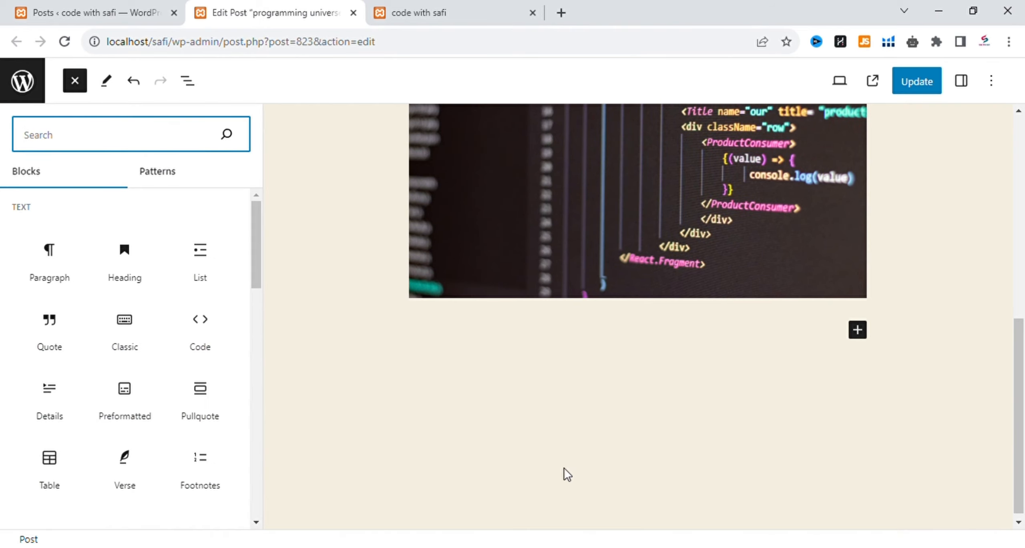
left_click_drag(257, 221, 251, 275)
left_click(69, 253)
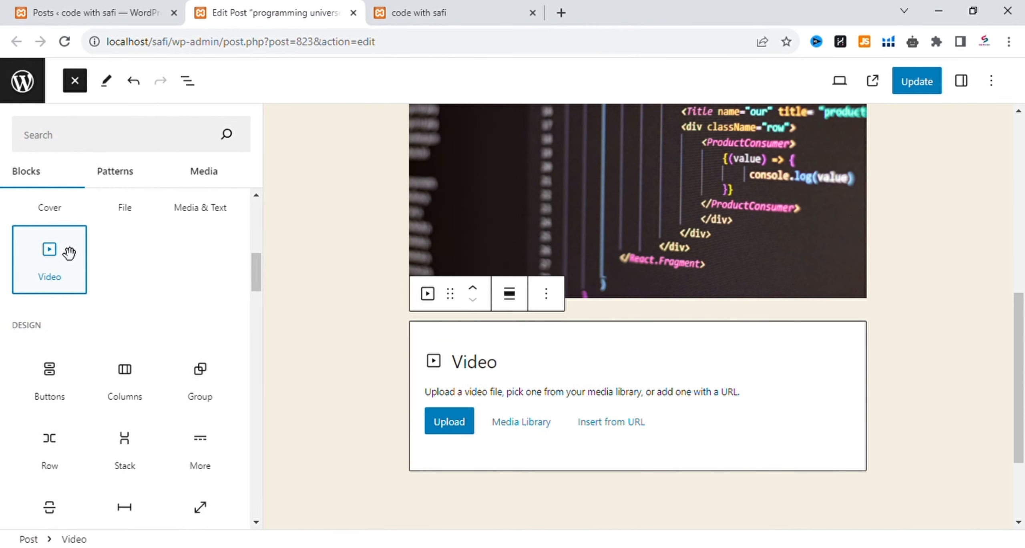
left_click_drag(1015, 312, 1018, 385)
left_click(670, 218)
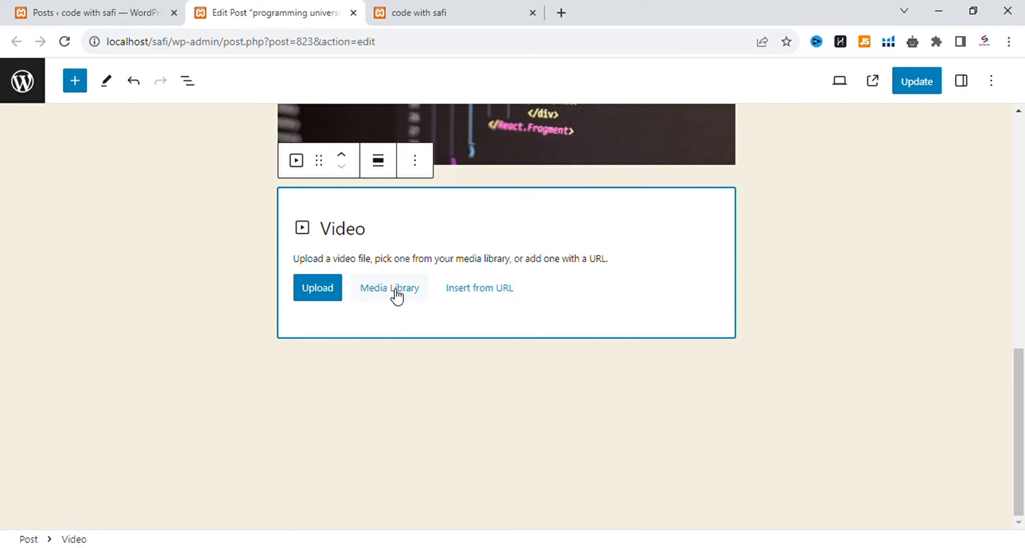
left_click(557, 354)
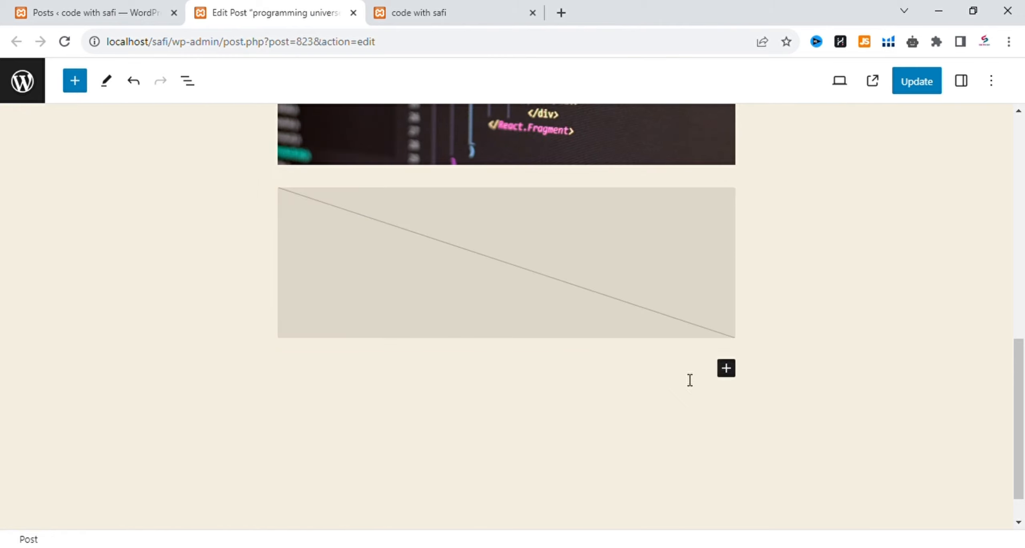
Insert a Separator block below the empty Video block from the full block list.
left_click(726, 369)
left_click_drag(989, 439, 992, 496)
left_click(842, 528)
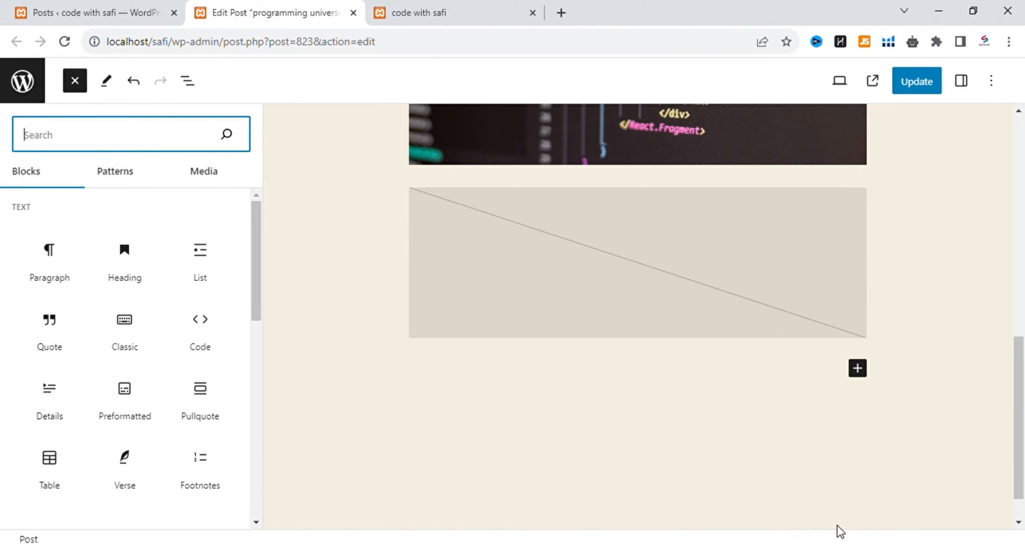
scroll(258, 280, "down", 10)
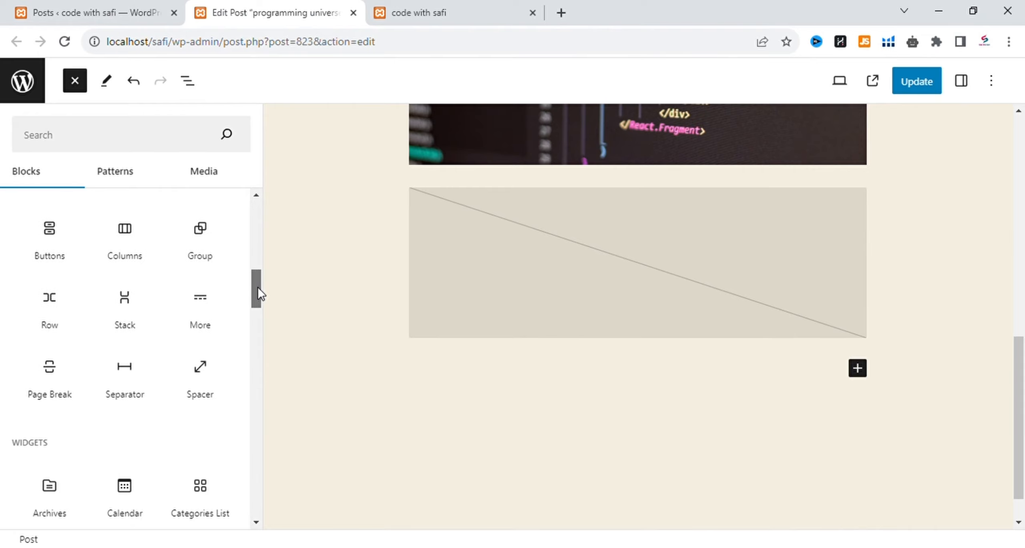
left_click(135, 376)
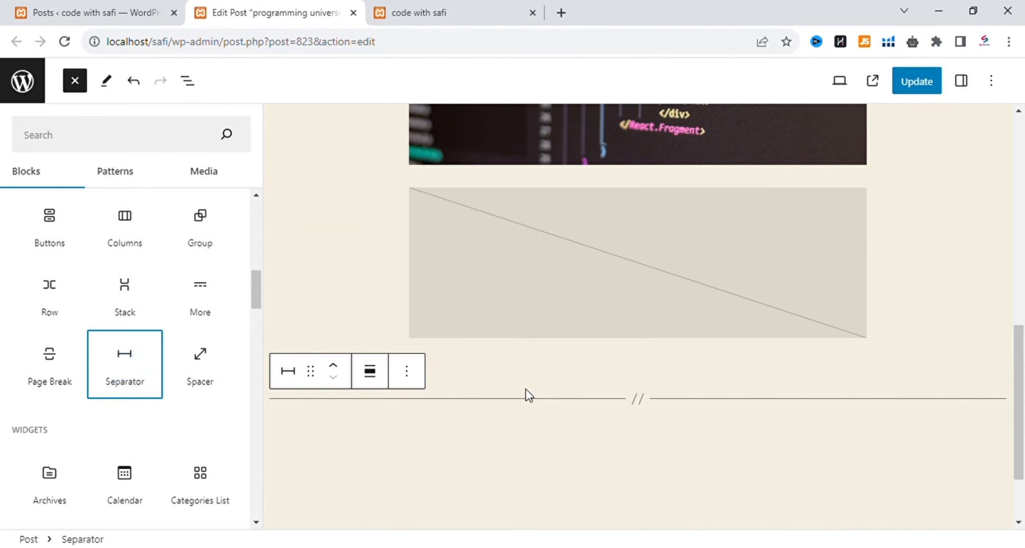
left_click(461, 435)
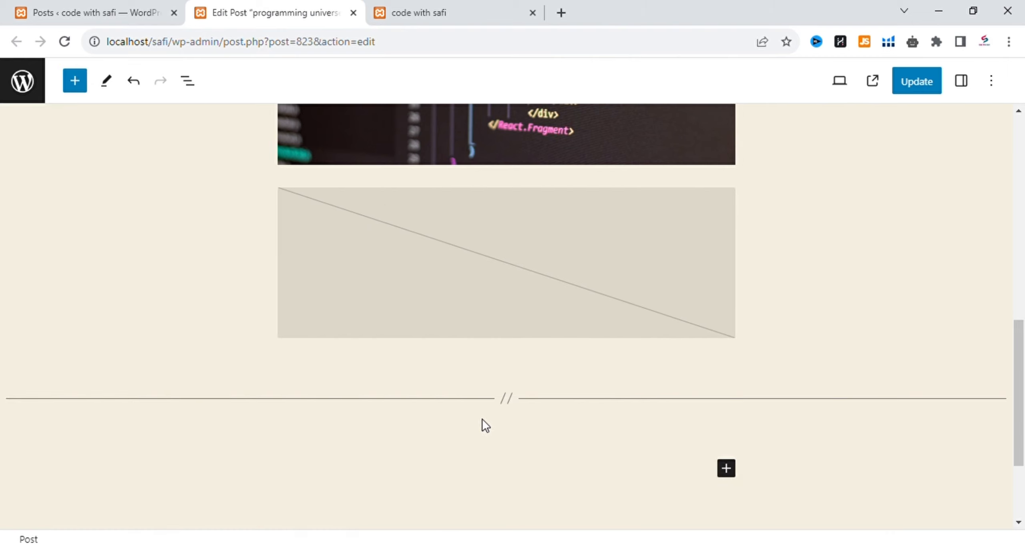
Insert a Social Icons block below the separator from the Widgets group of the full block list.
left_click(727, 473)
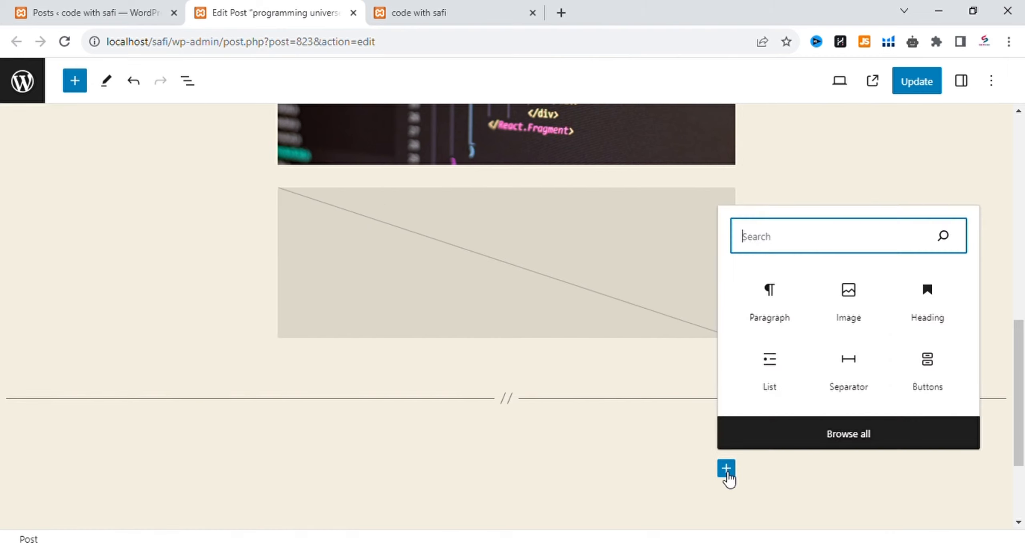
left_click(764, 446)
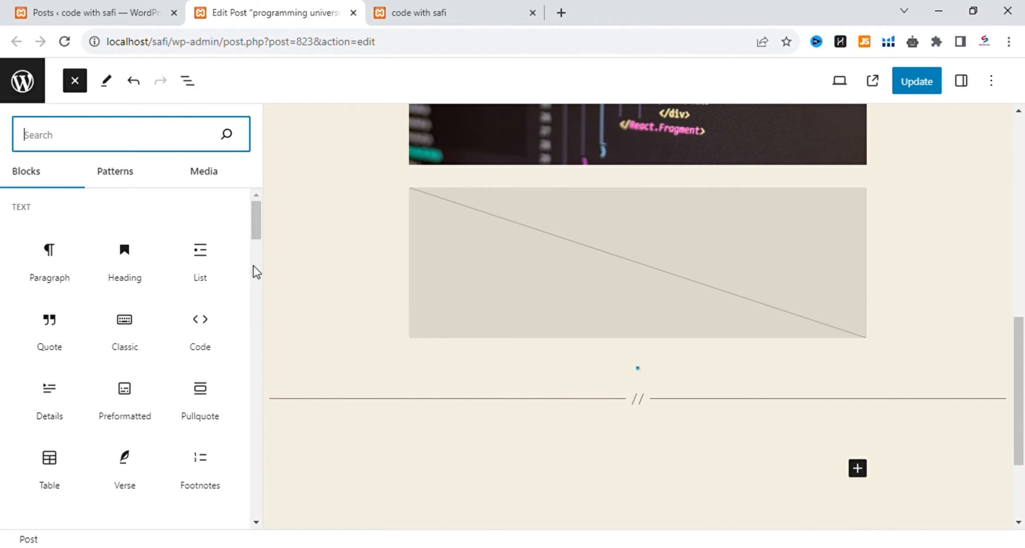
scroll(255, 268, "down", 5)
left_click_drag(257, 272, 252, 334)
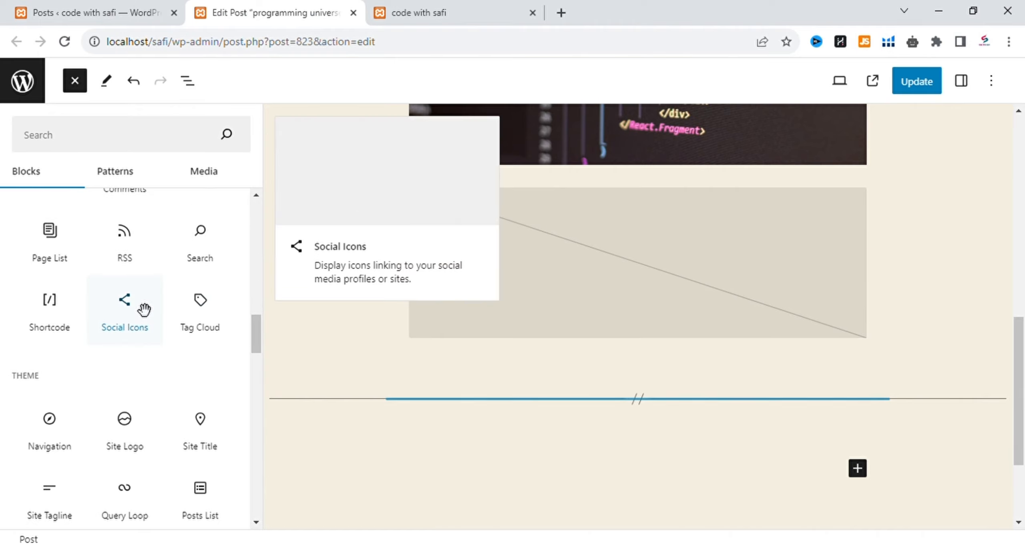
left_click(142, 310)
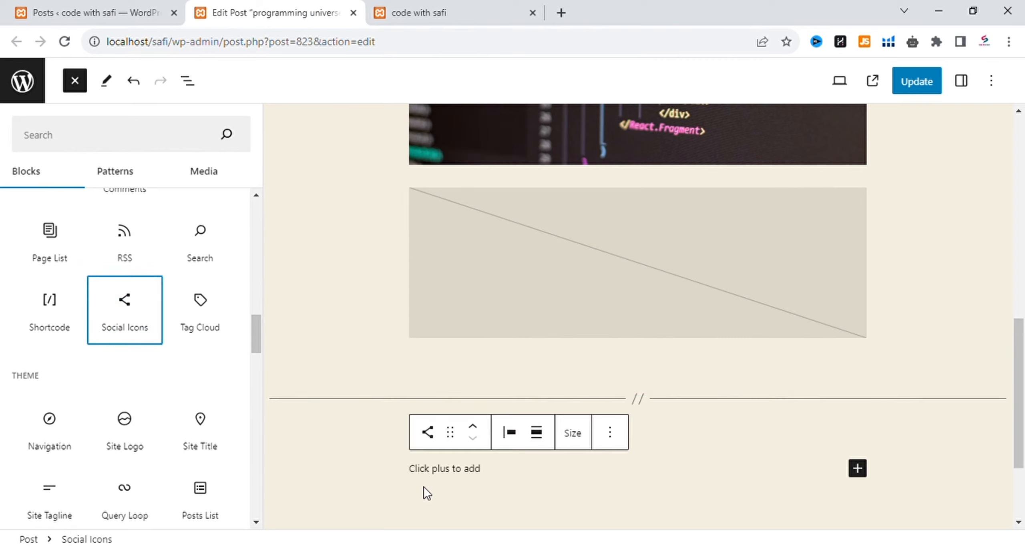
Add Google, Facebook and Amazon icons to the Social Icons block.
left_click(460, 468)
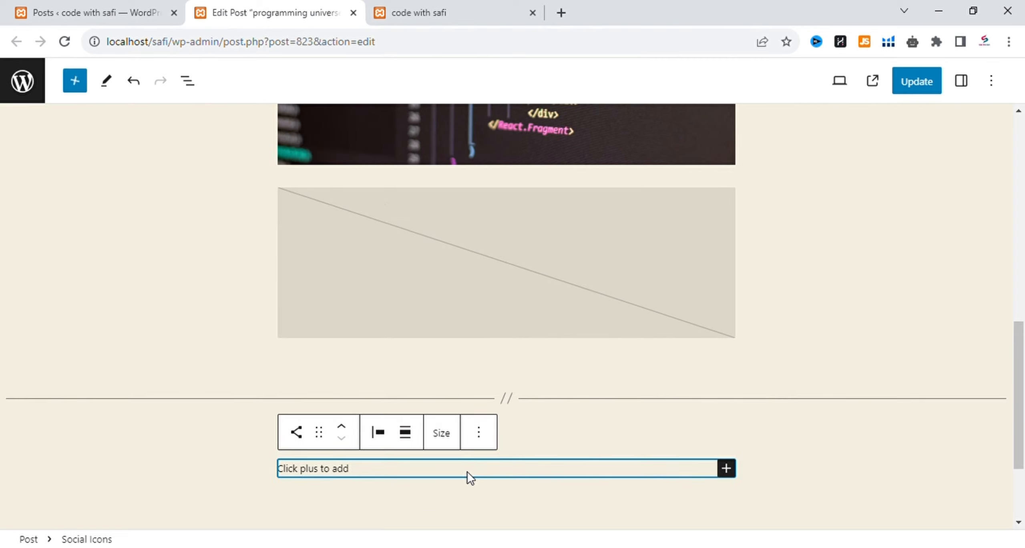
left_click(729, 473)
left_click(653, 301)
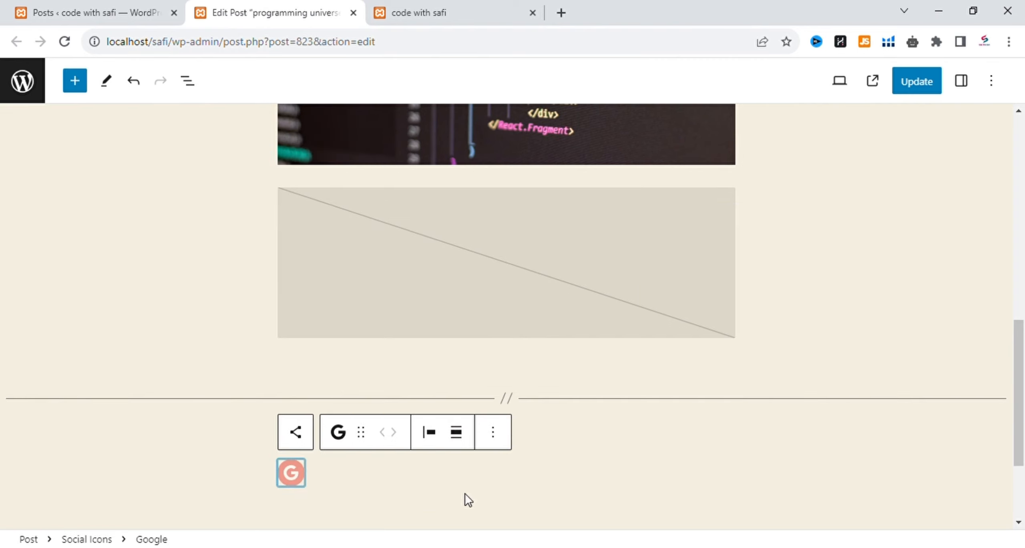
left_click(295, 432)
left_click(726, 477)
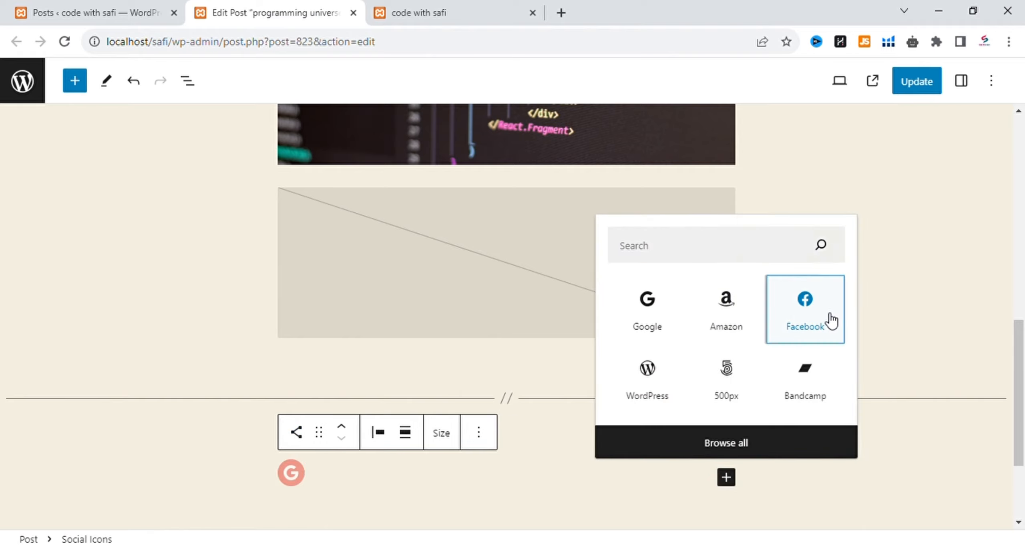
left_click(825, 318)
left_click(493, 432)
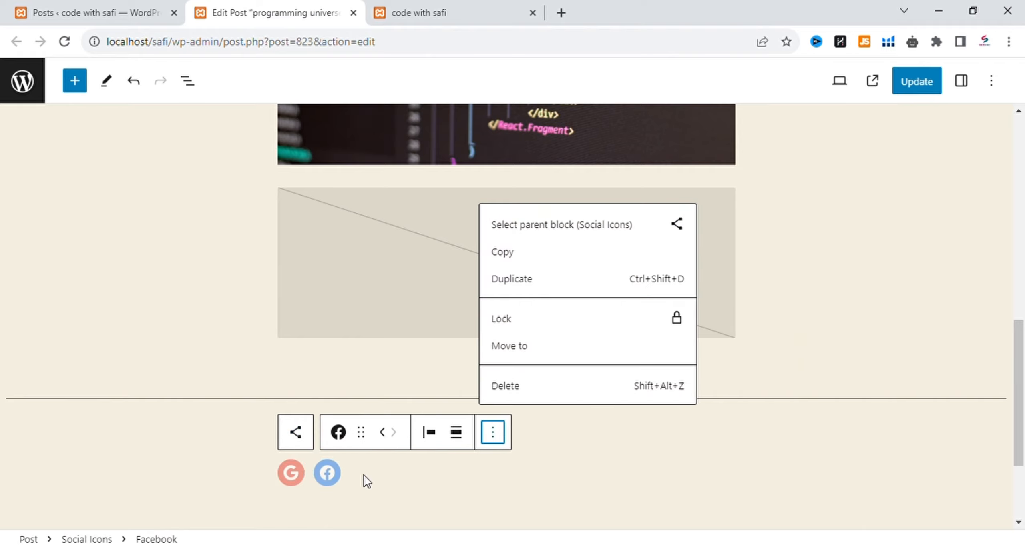
left_click(363, 477)
left_click(726, 477)
left_click(817, 328)
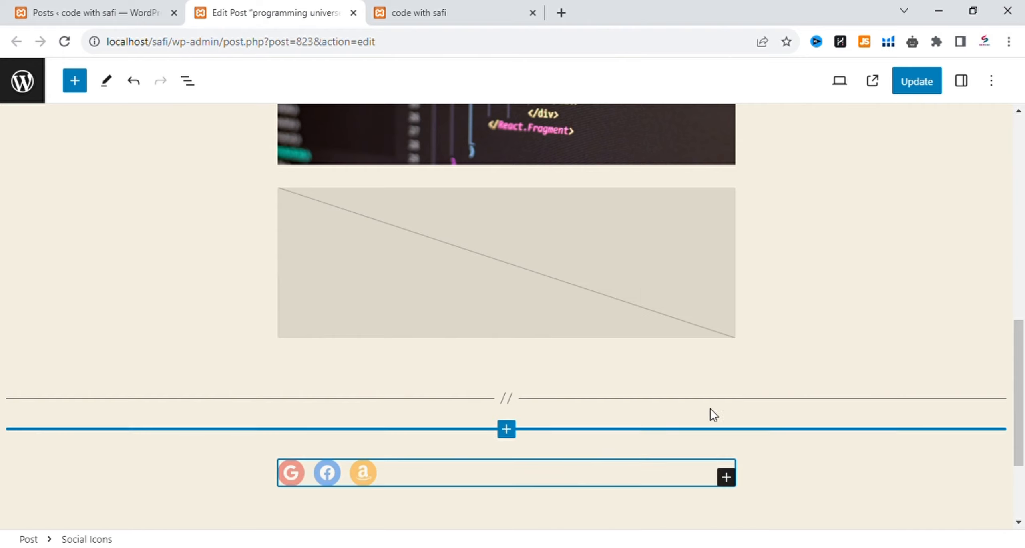
left_click(781, 495)
Insert a Custom HTML block below the social icons from the Widgets group of the full block list and leave it empty.
left_click(726, 517)
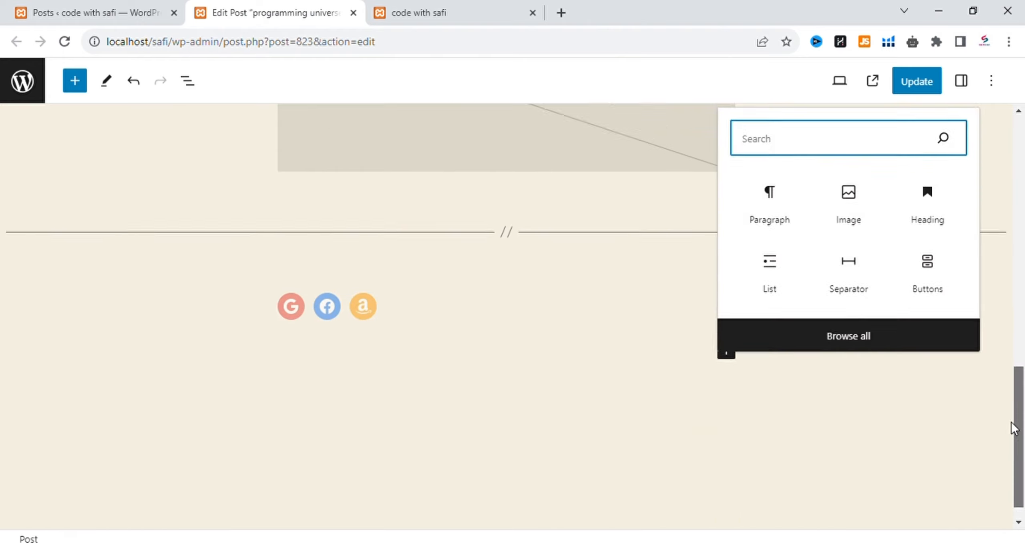
left_click(875, 290)
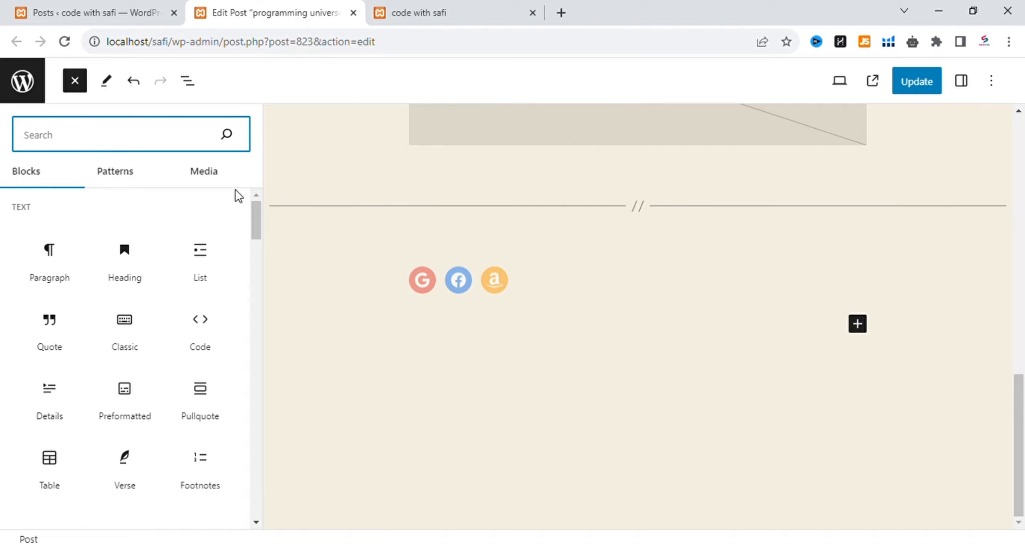
left_click_drag(256, 214, 249, 306)
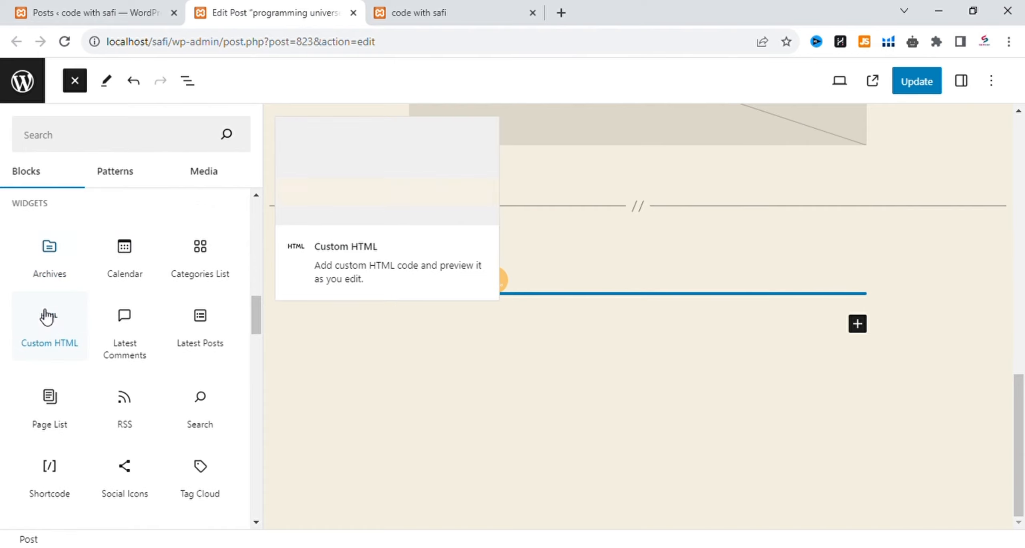
left_click(53, 336)
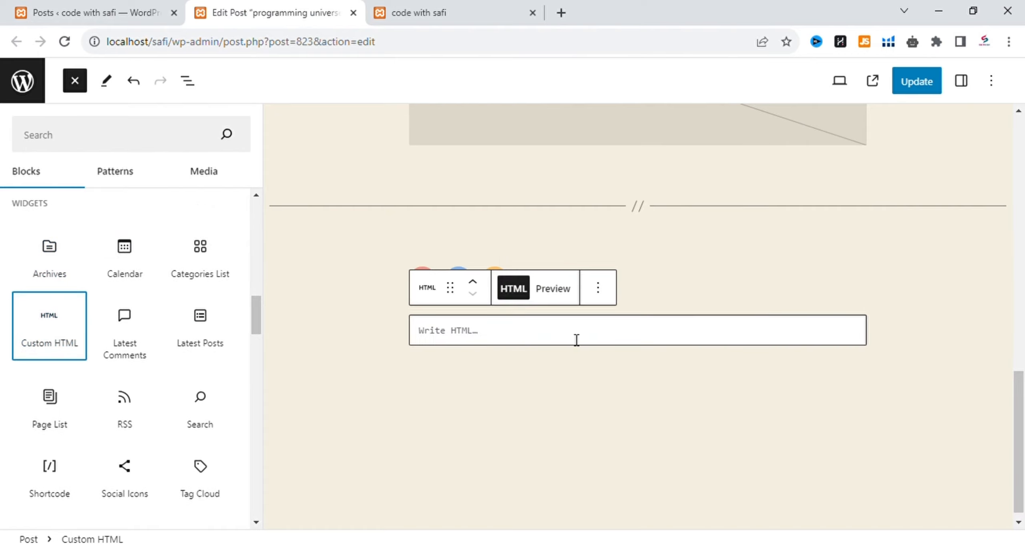
left_click(487, 336)
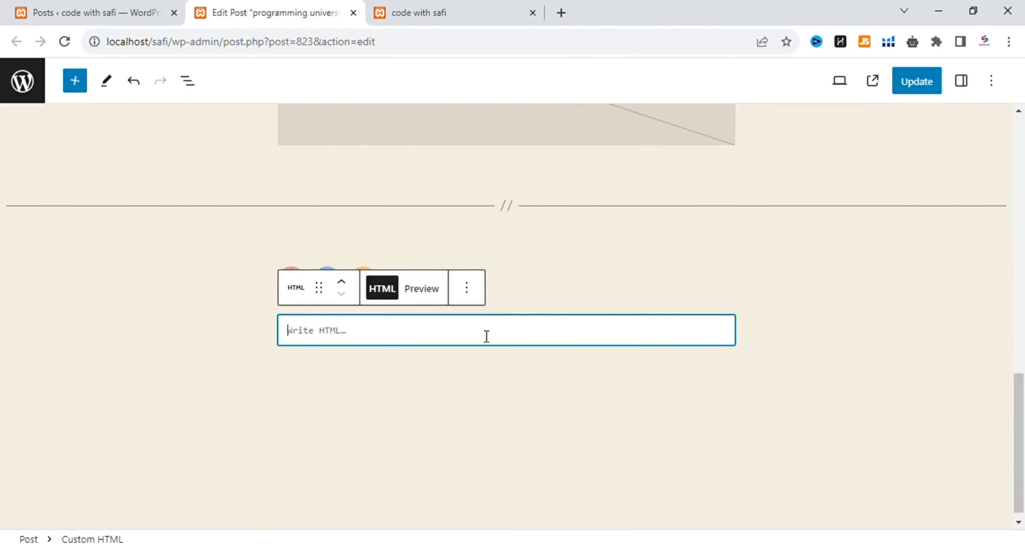
left_click(591, 393)
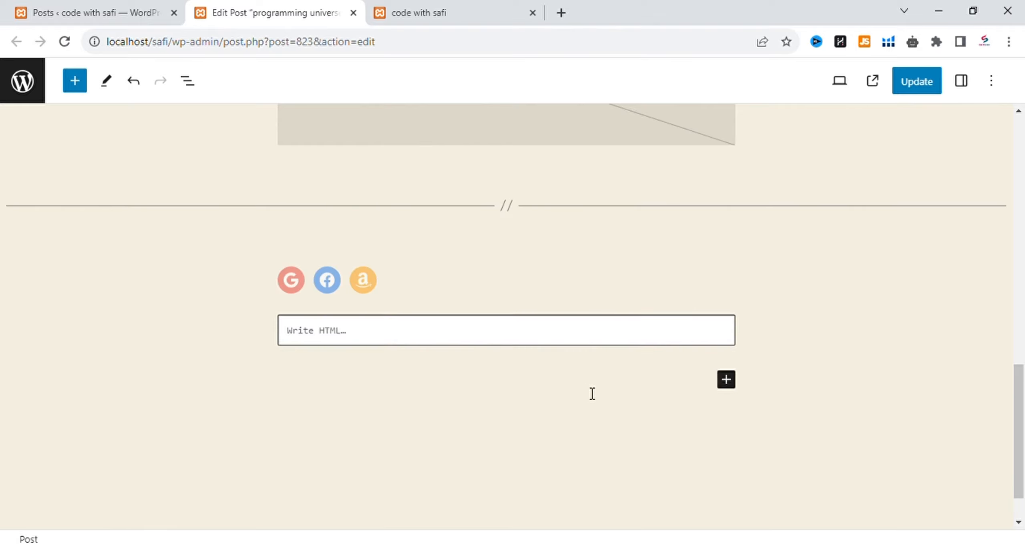
Insert an Avatar block below the empty Custom HTML block from the full block list.
left_click(726, 380)
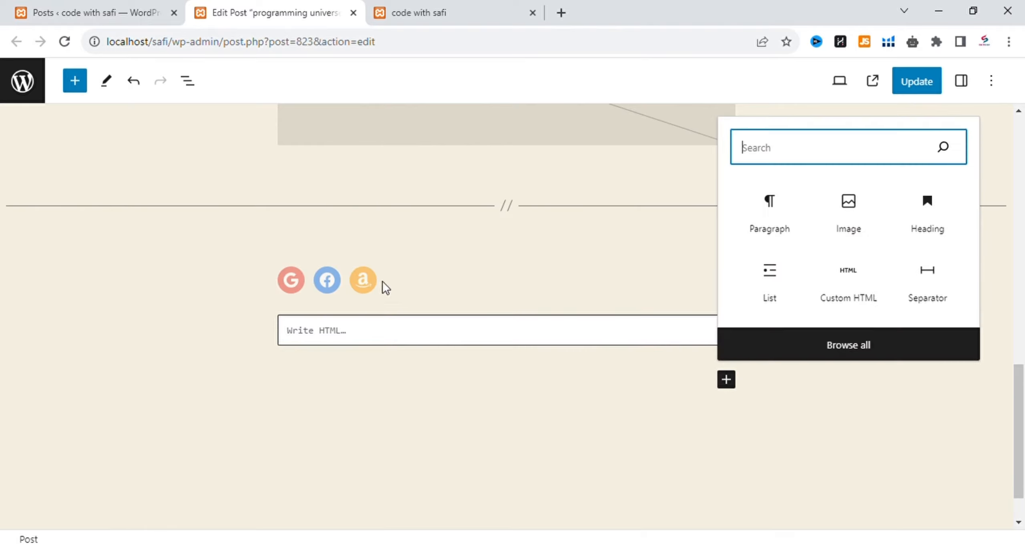
left_click(778, 342)
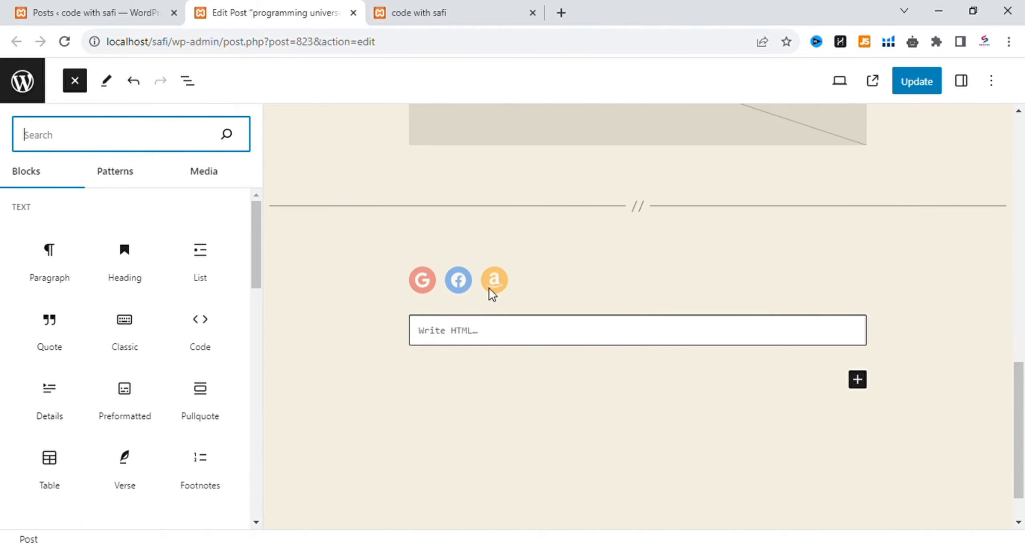
left_click_drag(253, 225, 259, 360)
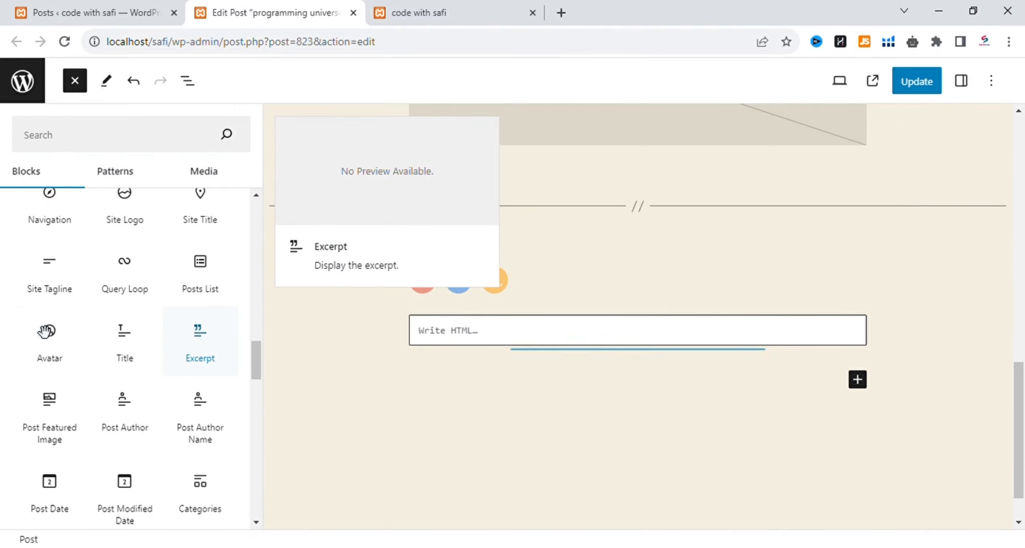
left_click(50, 353)
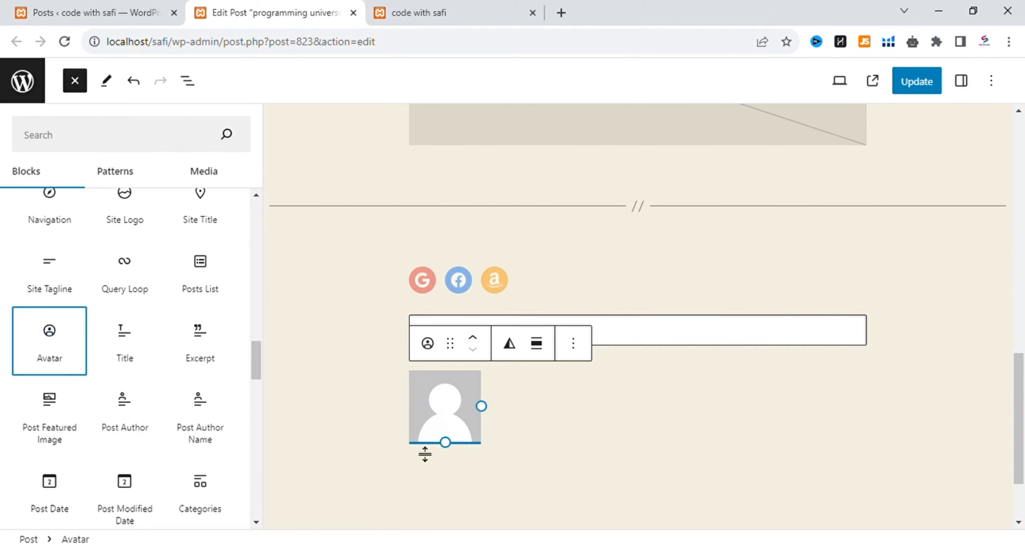
left_click(436, 402)
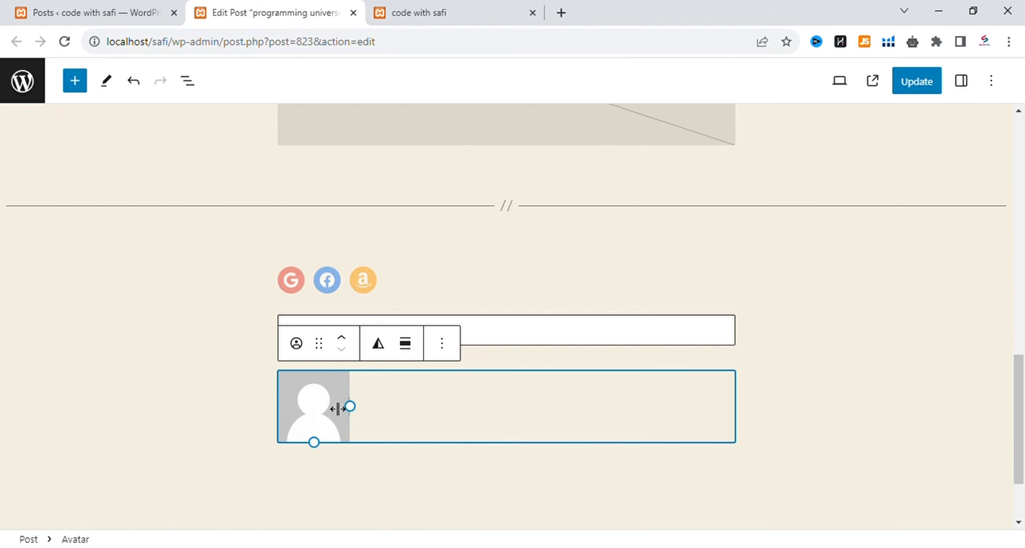
left_click(441, 483)
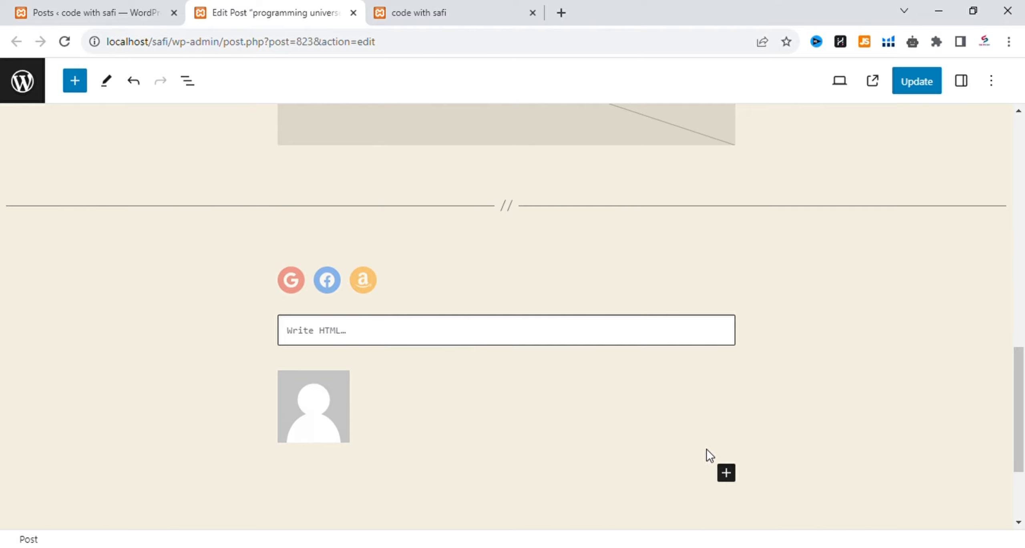
Insert a Page Break block below the avatar from the full block list.
left_click(726, 473)
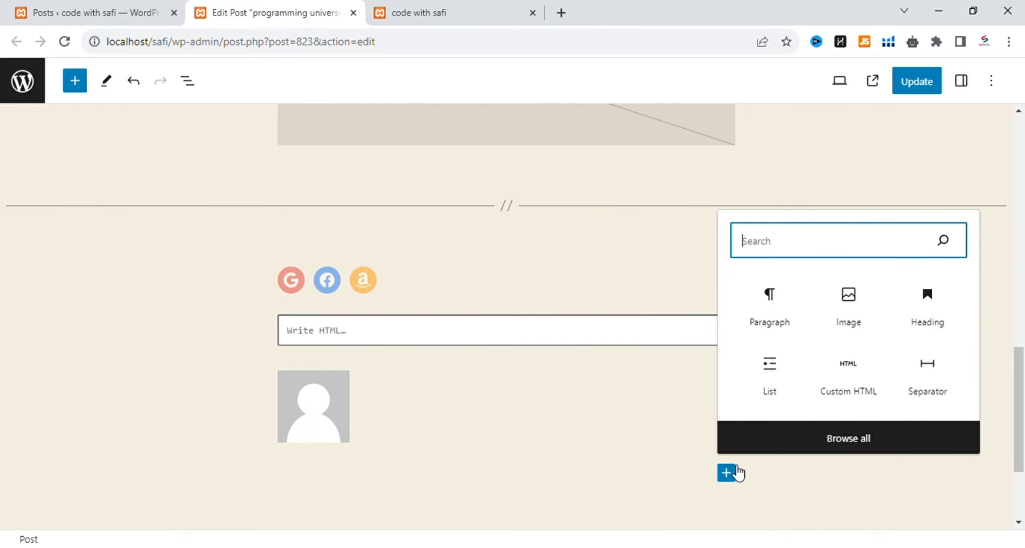
left_click(777, 440)
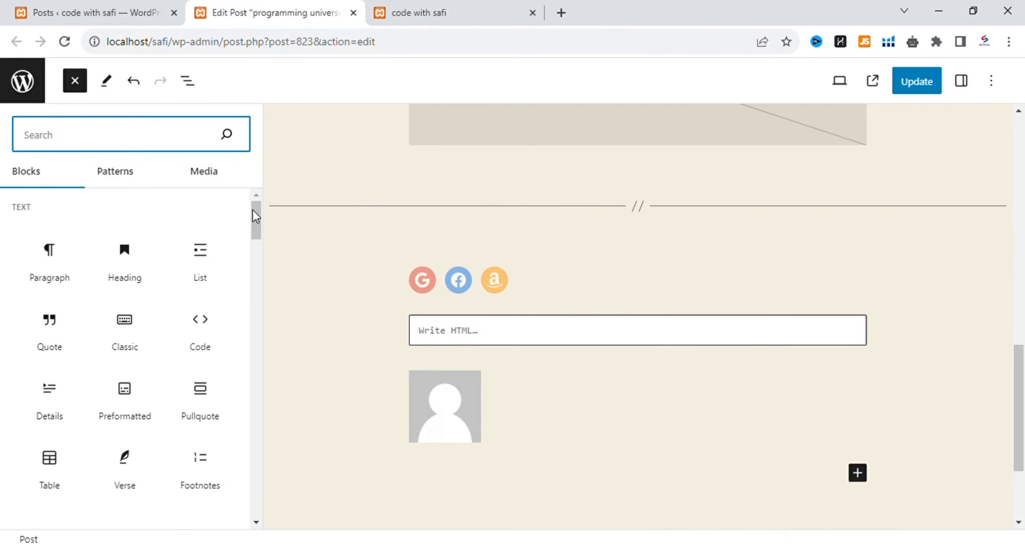
left_click_drag(258, 222, 252, 282)
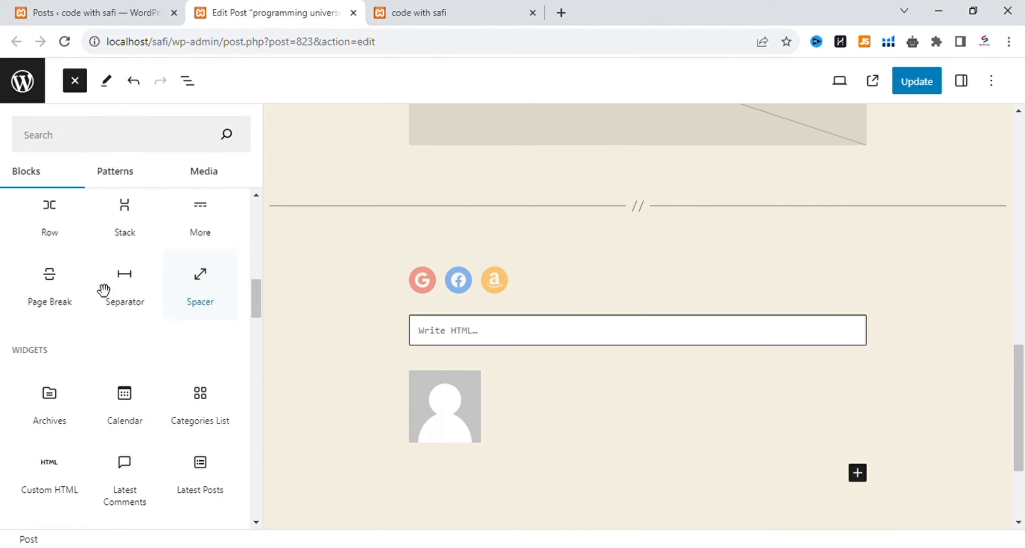
left_click(68, 290)
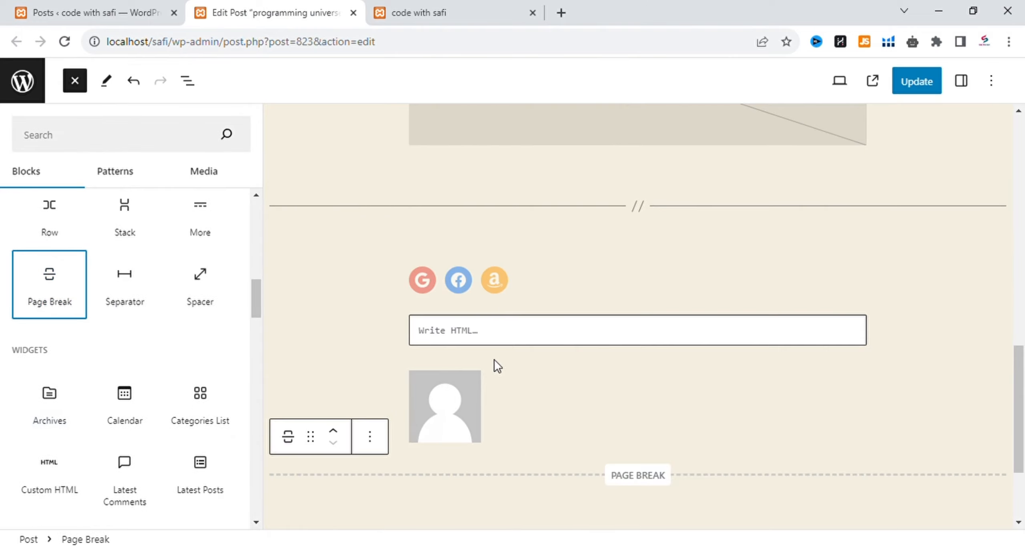
left_click(639, 486)
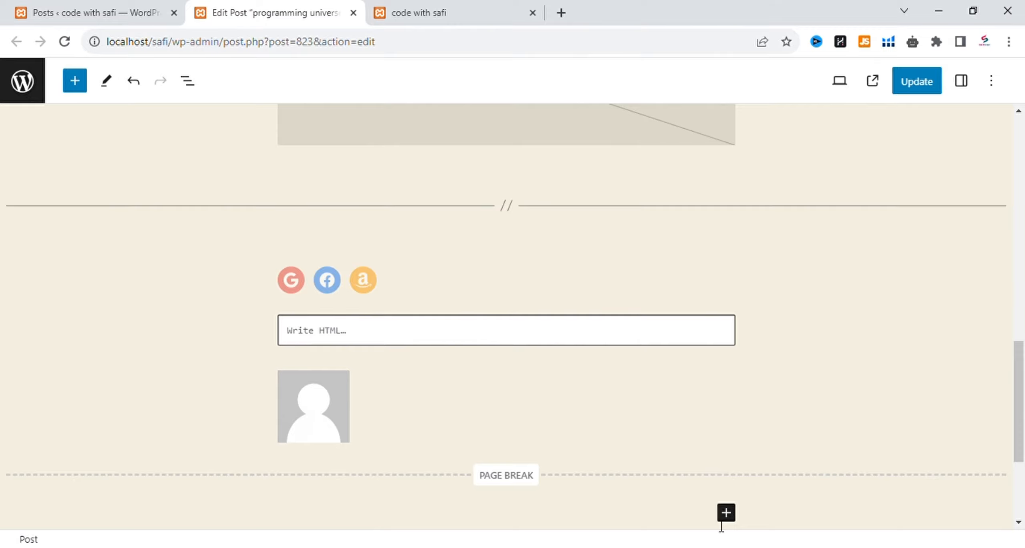
Insert a Table block below the page break from the full block list.
left_click(726, 513)
left_click(761, 479)
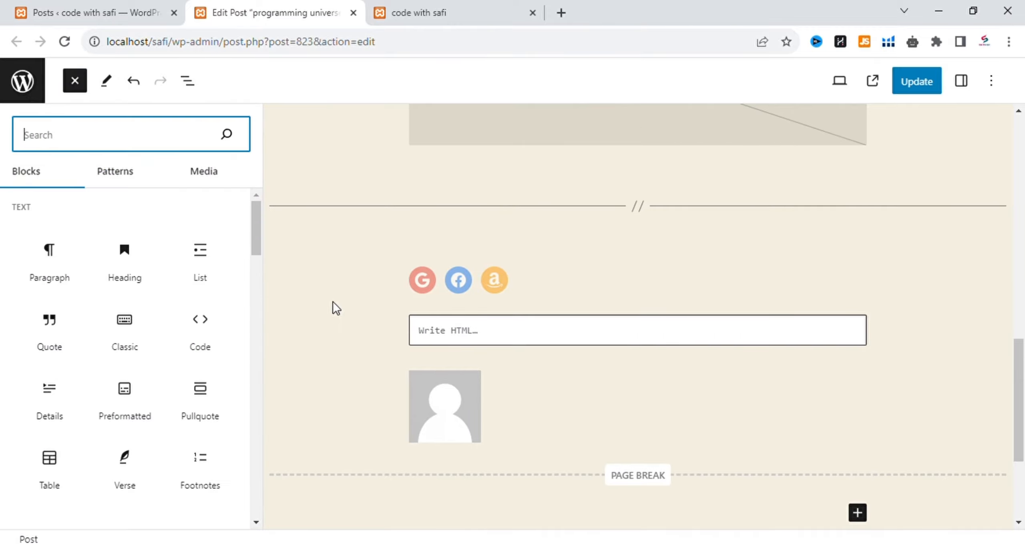
left_click_drag(256, 218, 255, 247)
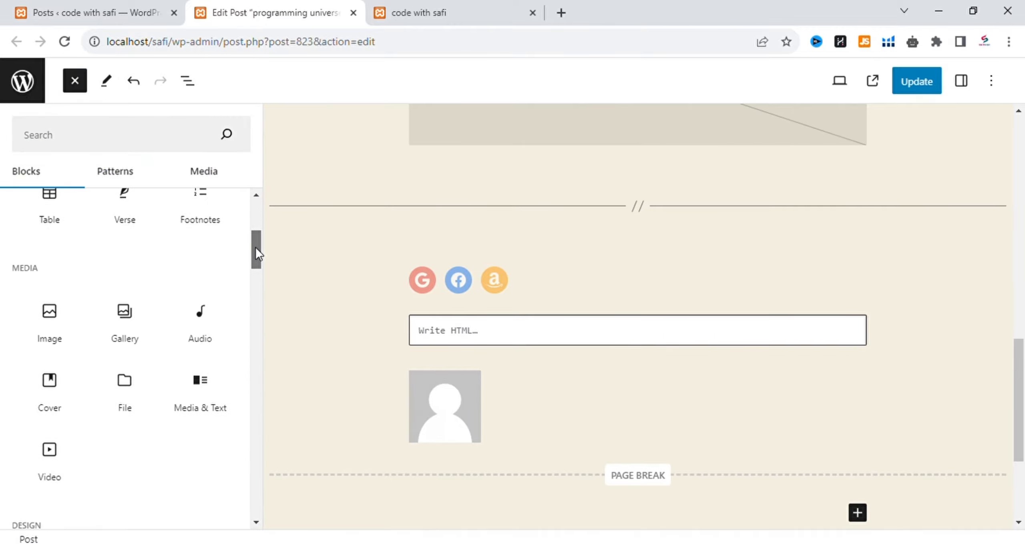
left_click(68, 221)
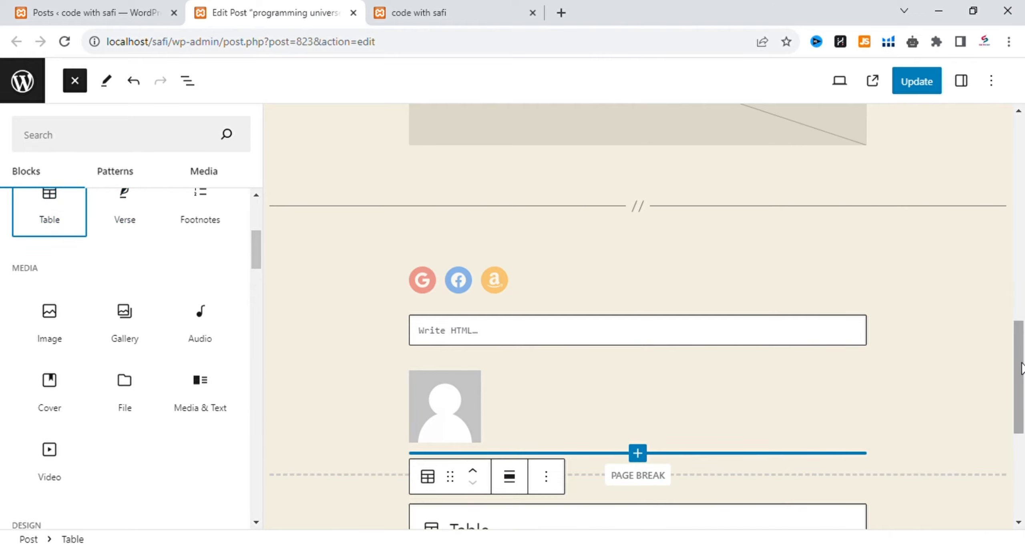
Create the table with 4 columns and 4 rows.
left_click_drag(1016, 361, 1015, 450)
left_click(550, 326)
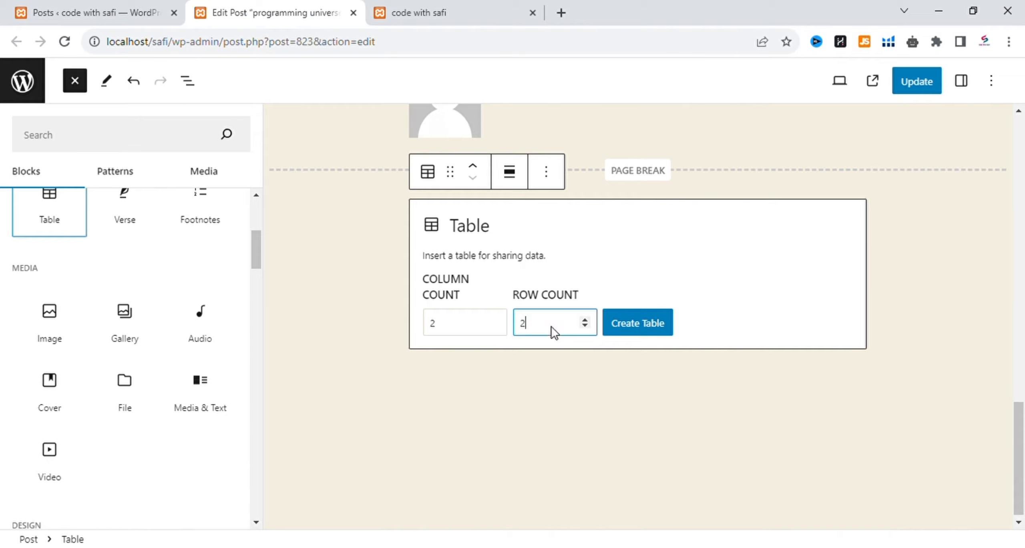
key("BackSpace")
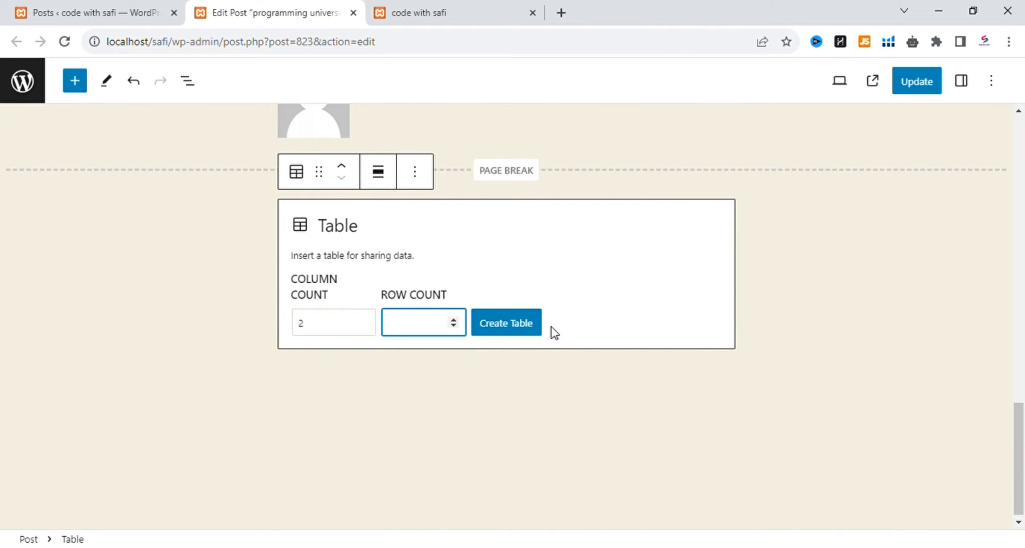
type("4")
left_click(348, 323)
key("BackSpace")
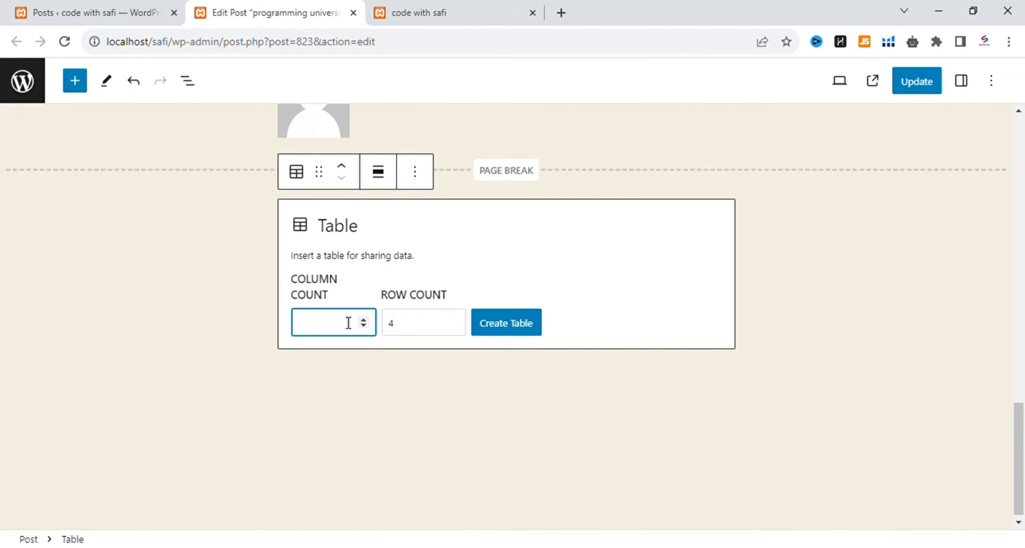
left_click(517, 322)
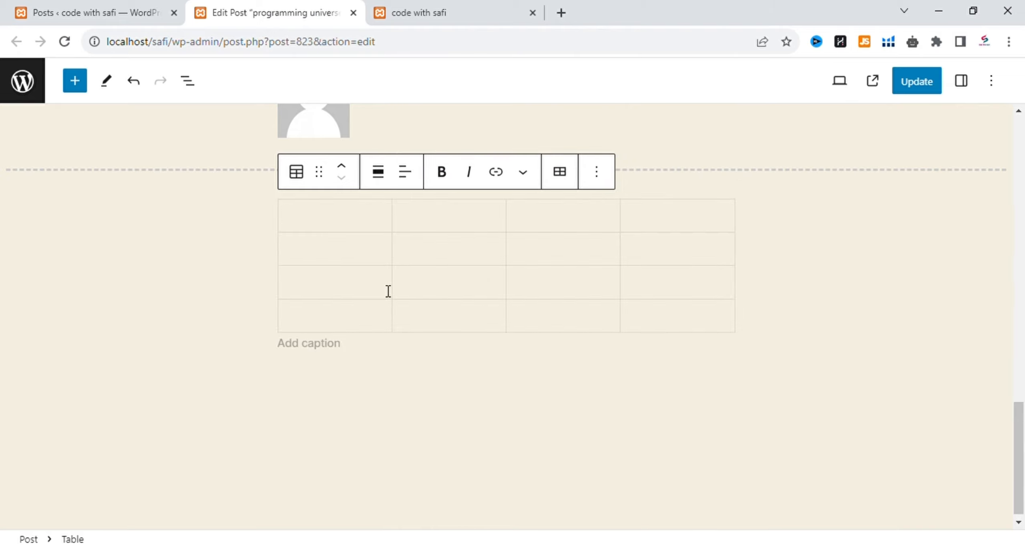
Fill the table's first column from the first row down with "hi", "java", "python" and "c++".
type("hi")
left_click(320, 249)
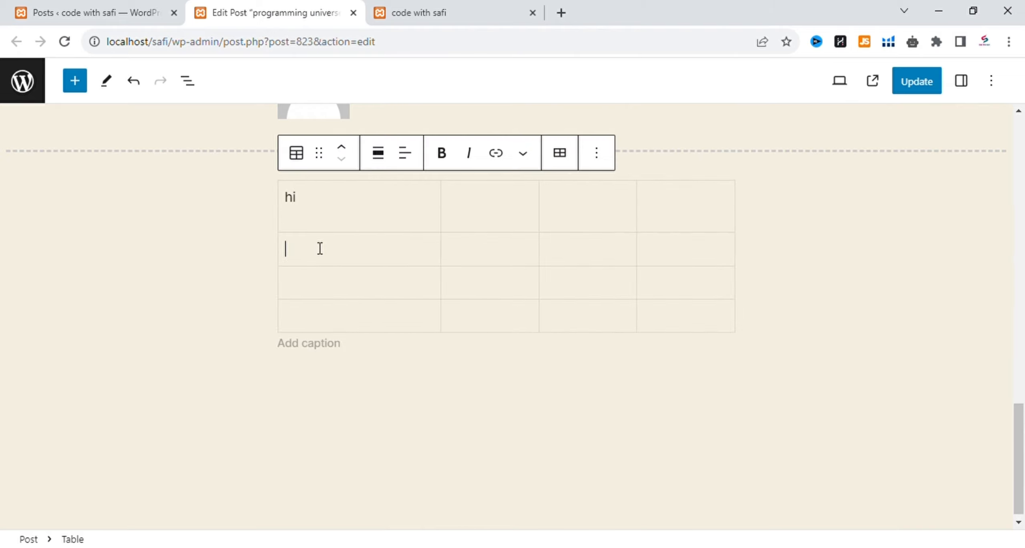
type("java")
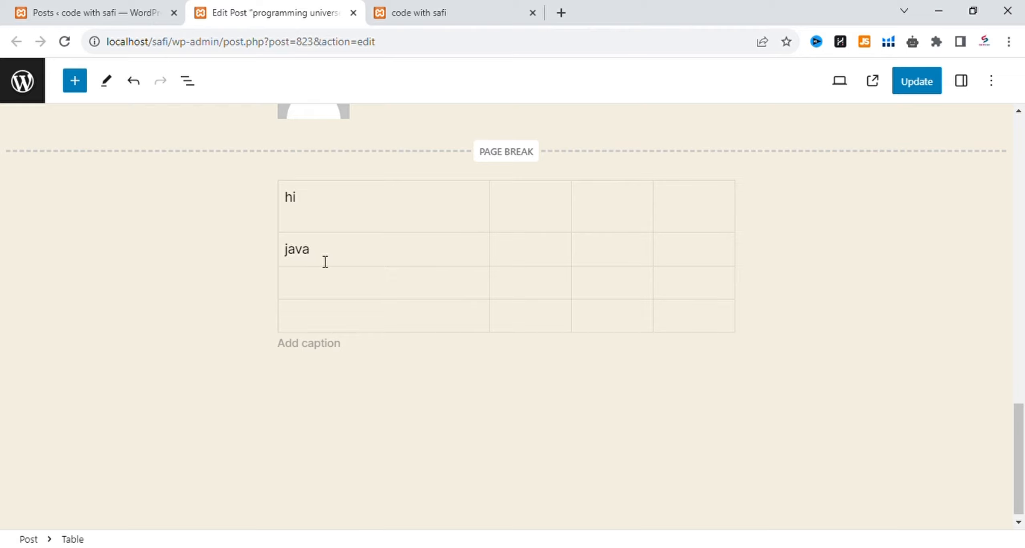
left_click(307, 294)
type("python")
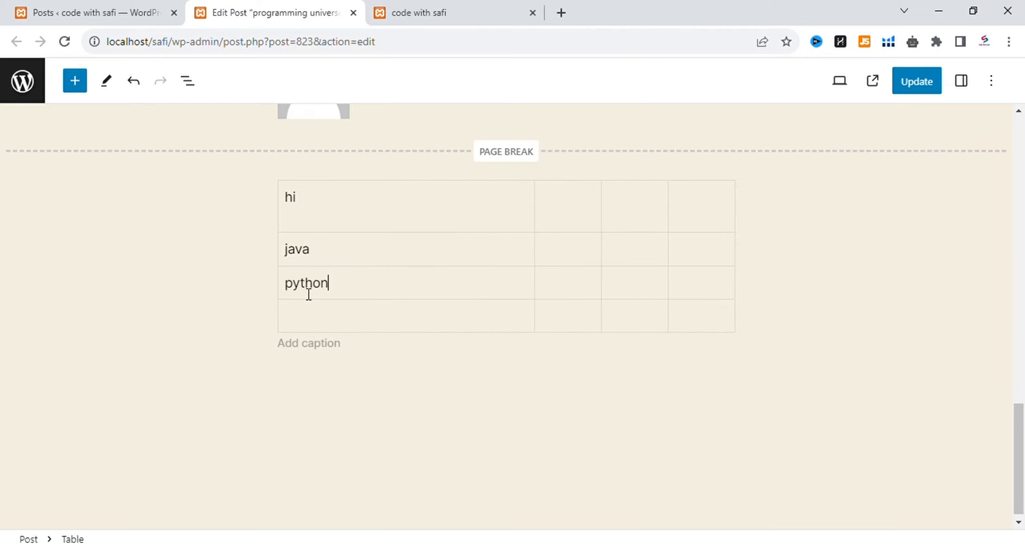
left_click(324, 325)
type("c++")
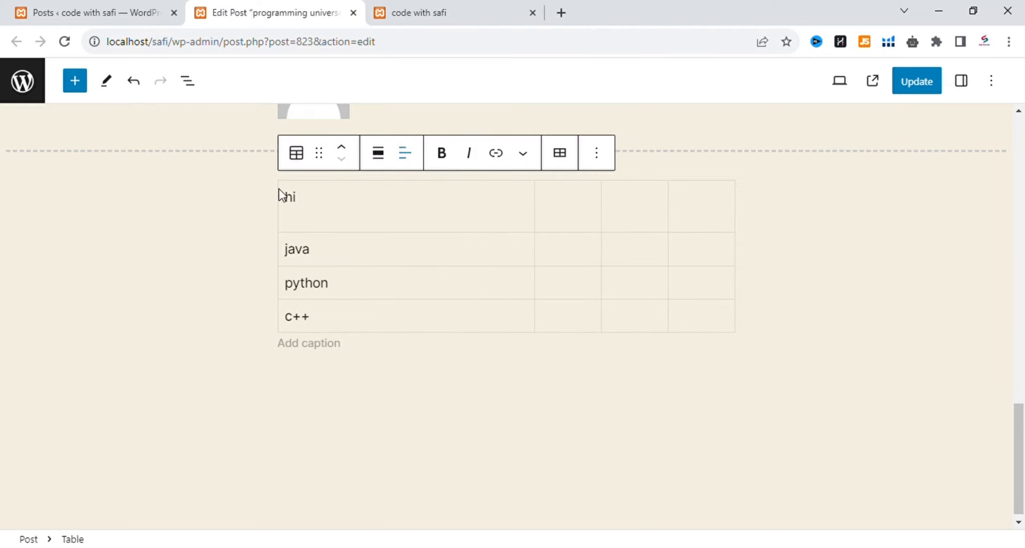
Replace the text in the table's first cell with "languages".
key("BackSpace")
key("BackSpace")
type("lan")
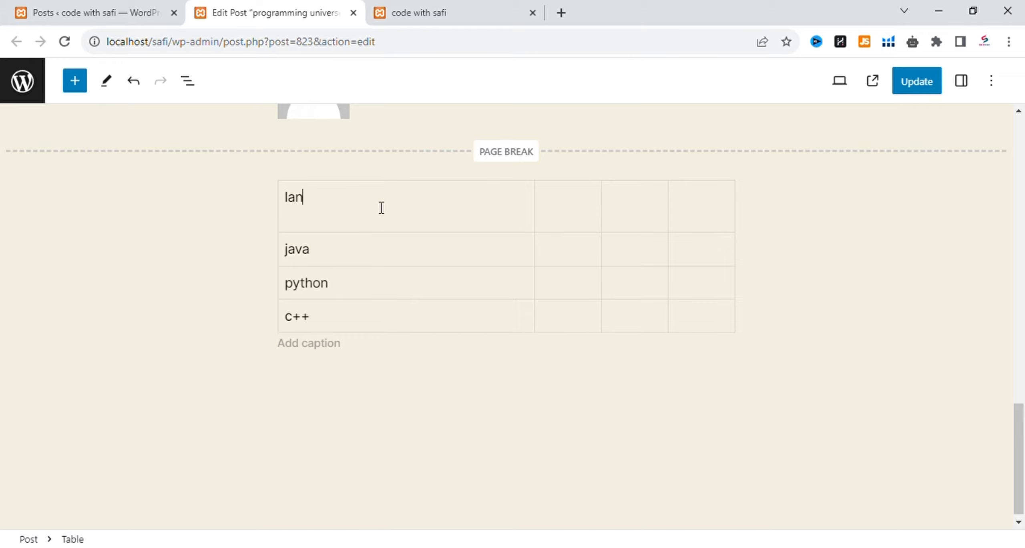
type("guages")
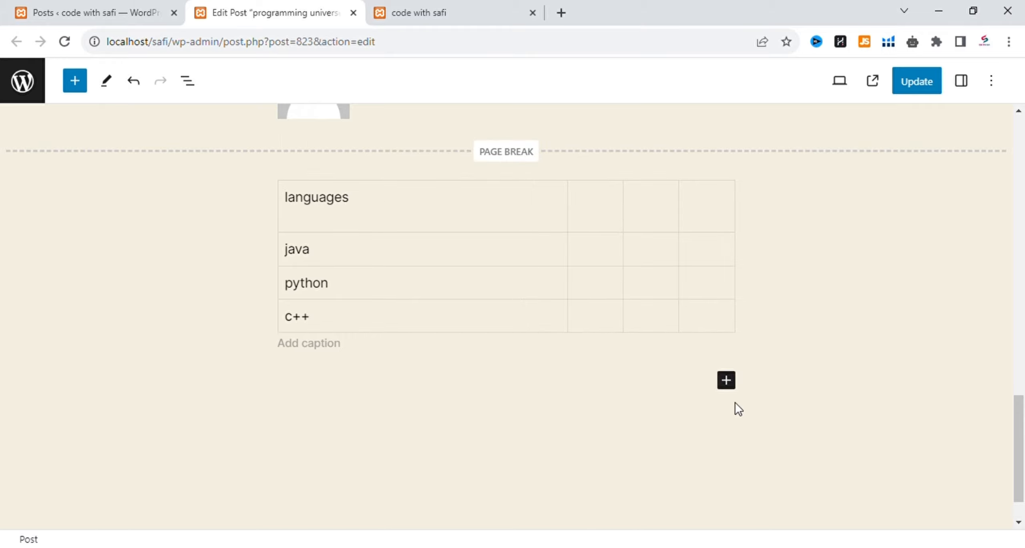
Insert an Embed block below the table from the Embeds group of the full block list and activate its empty URL field.
left_click(726, 380)
scroll(974, 499, "down", 2)
left_click(901, 534)
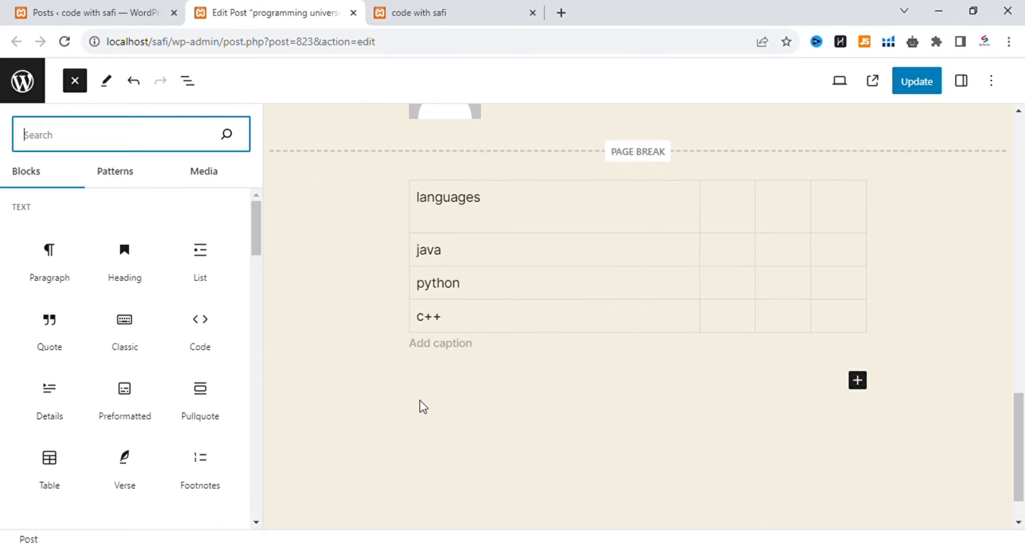
left_click_drag(253, 232, 244, 434)
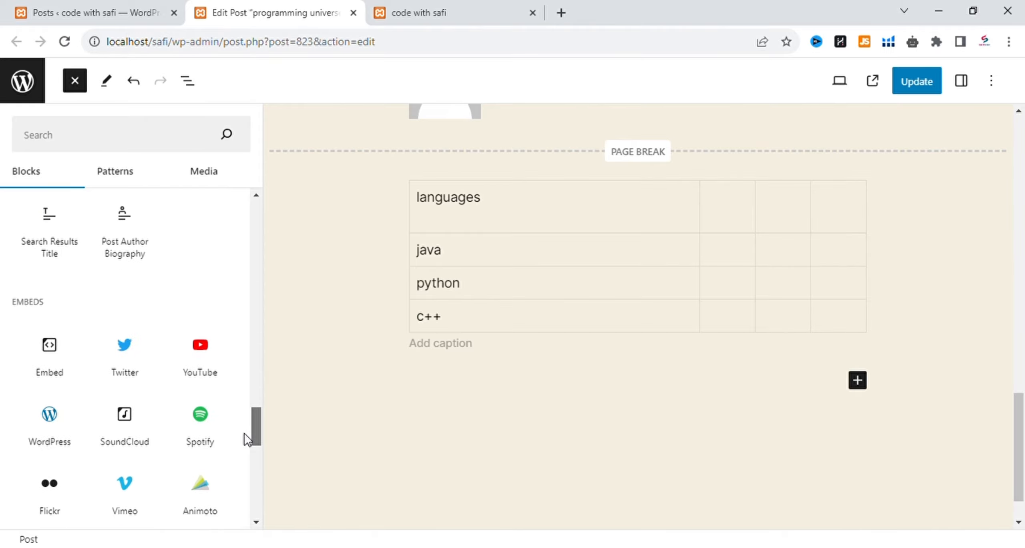
left_click(66, 362)
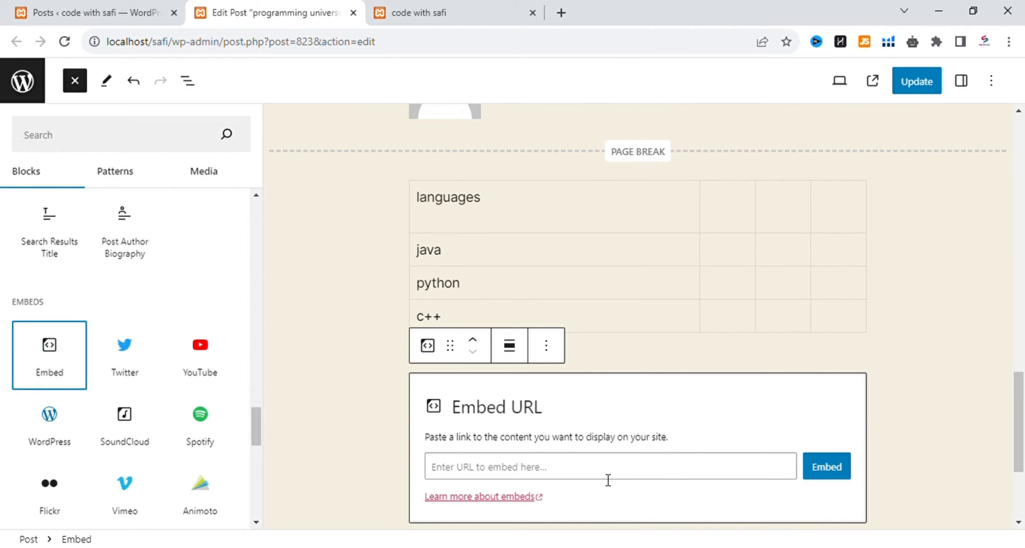
left_click_drag(1019, 377, 1019, 415)
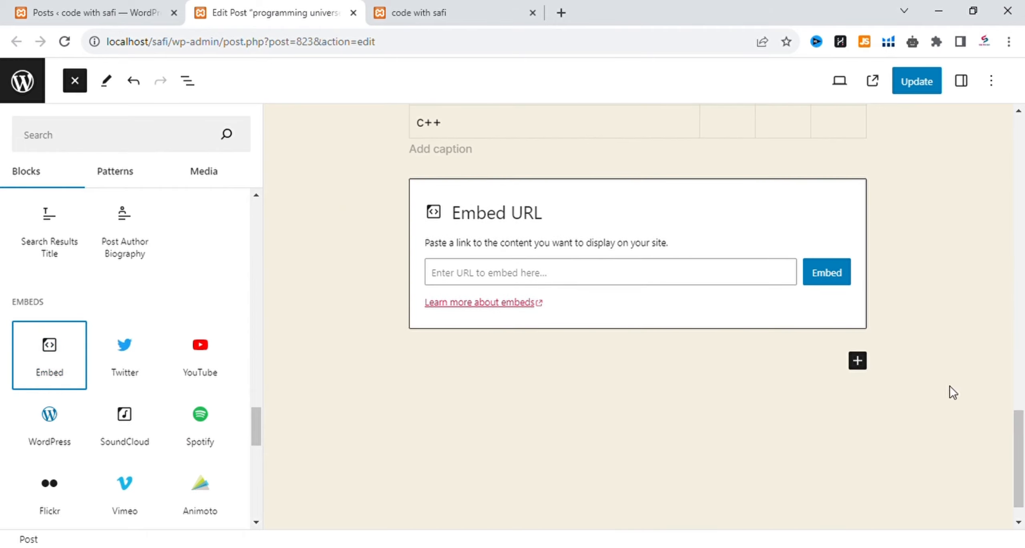
left_click(517, 282)
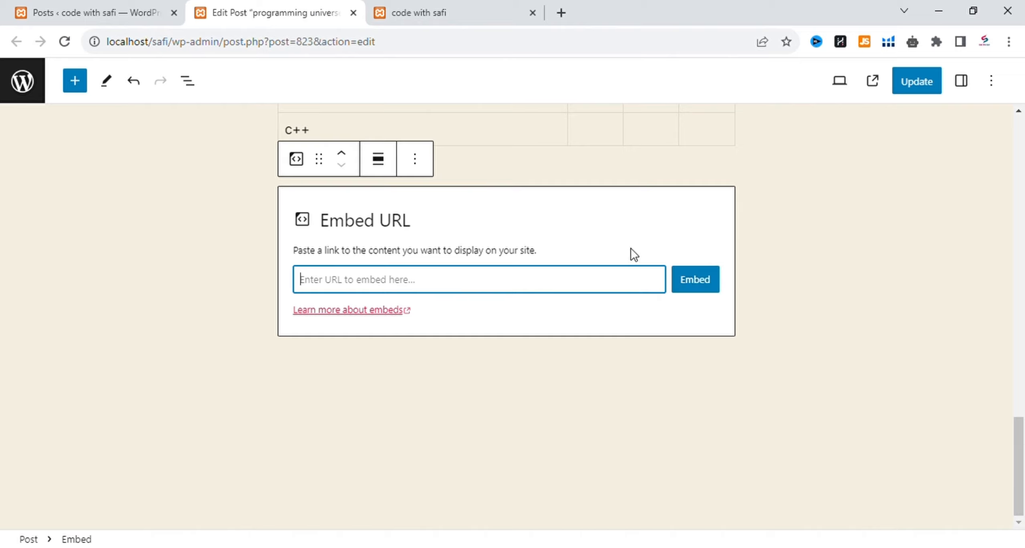
Close the "code with safi" browser tab and insert a List block below the Embed block.
left_click(437, 8)
key("ctrl+w")
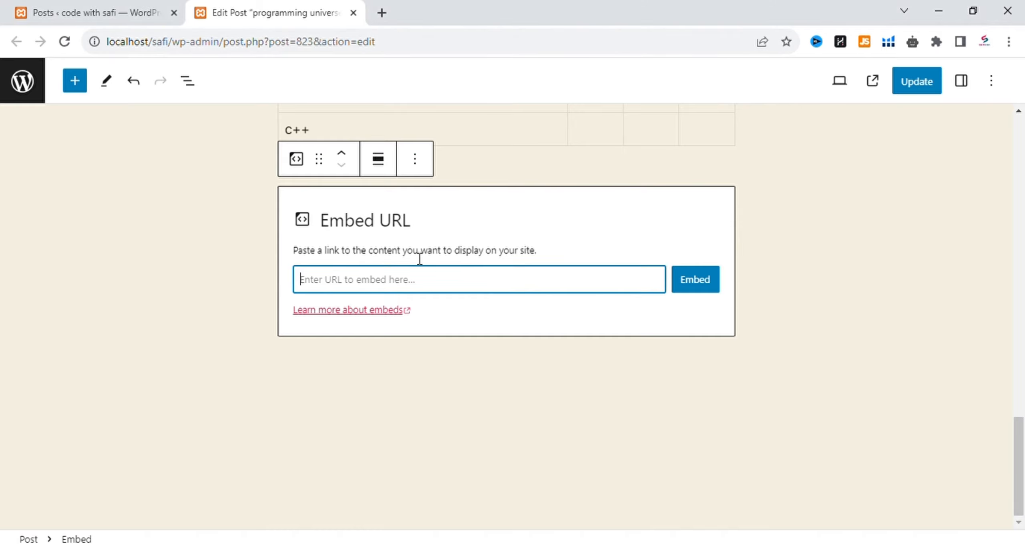
left_click(616, 376)
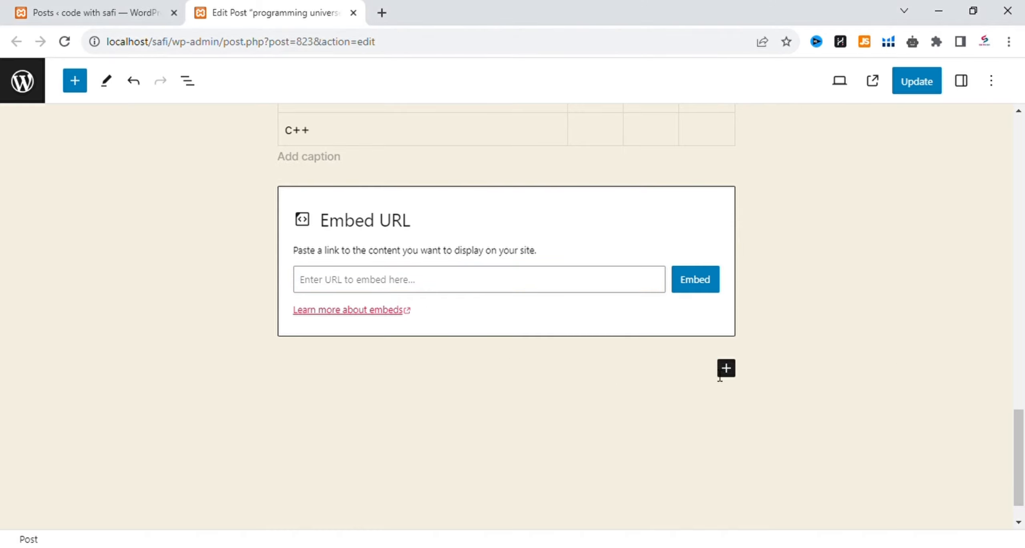
left_click(726, 370)
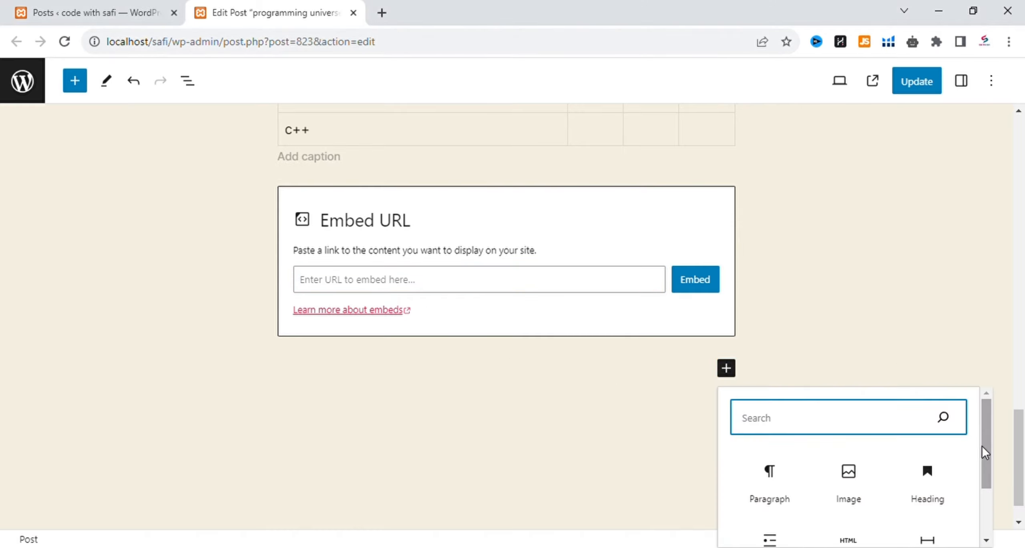
left_click_drag(982, 447, 981, 497)
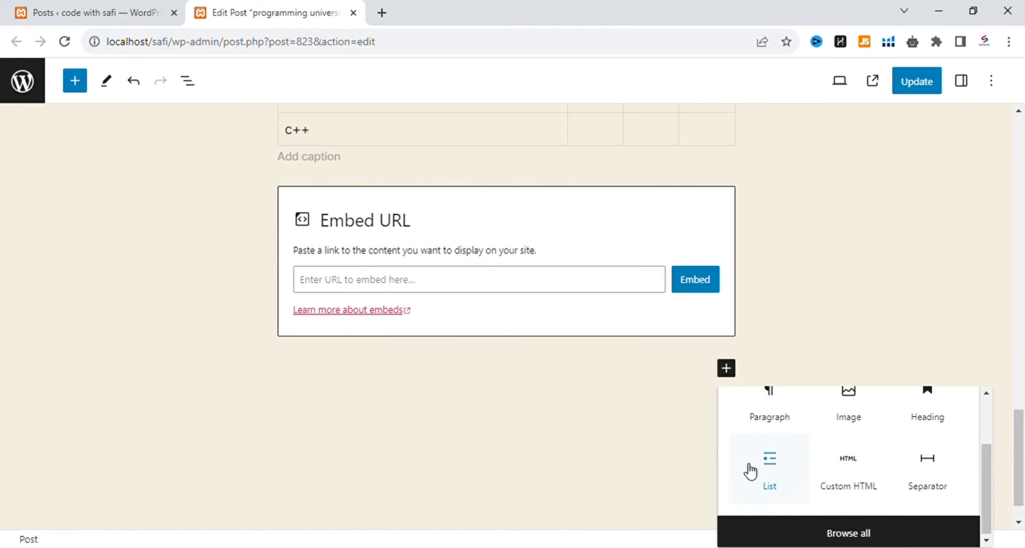
left_click(749, 469)
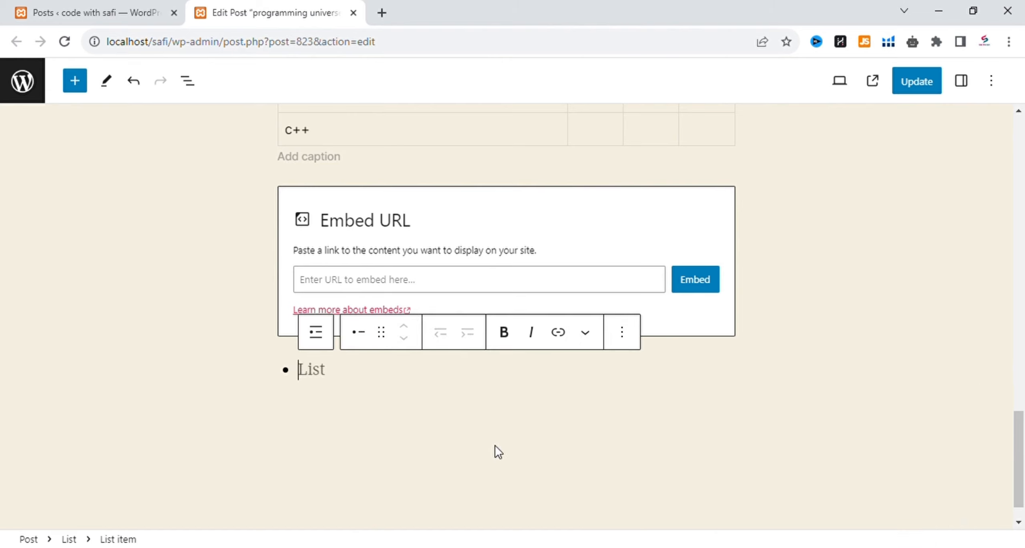
Enter "python", "java" and "css" as the first three separate items of the list.
type("python")
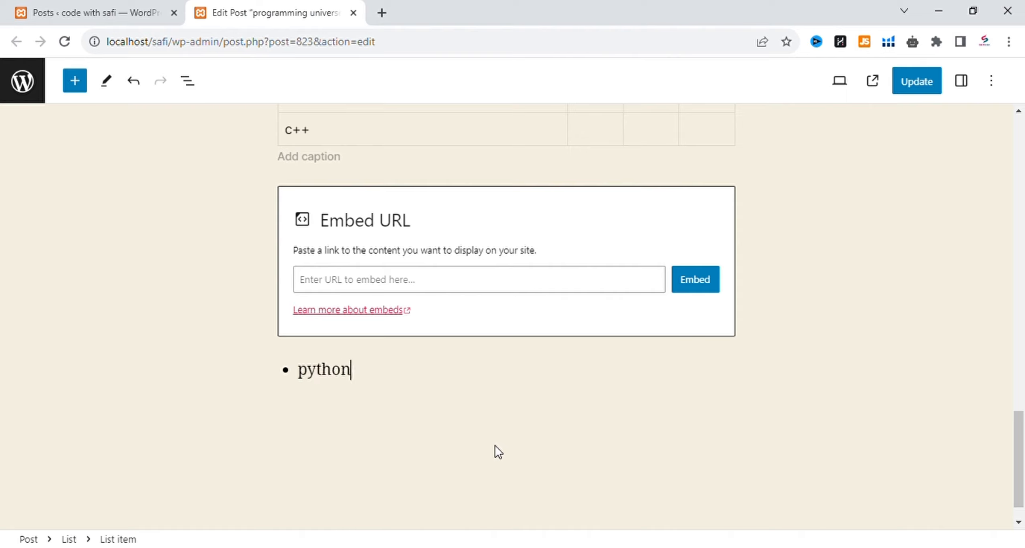
key("Return")
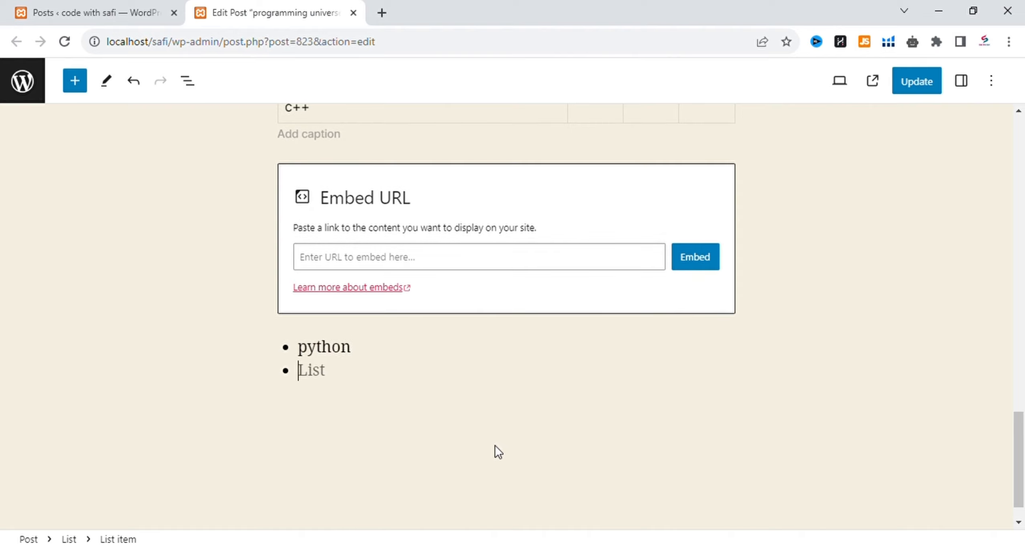
type("java css")
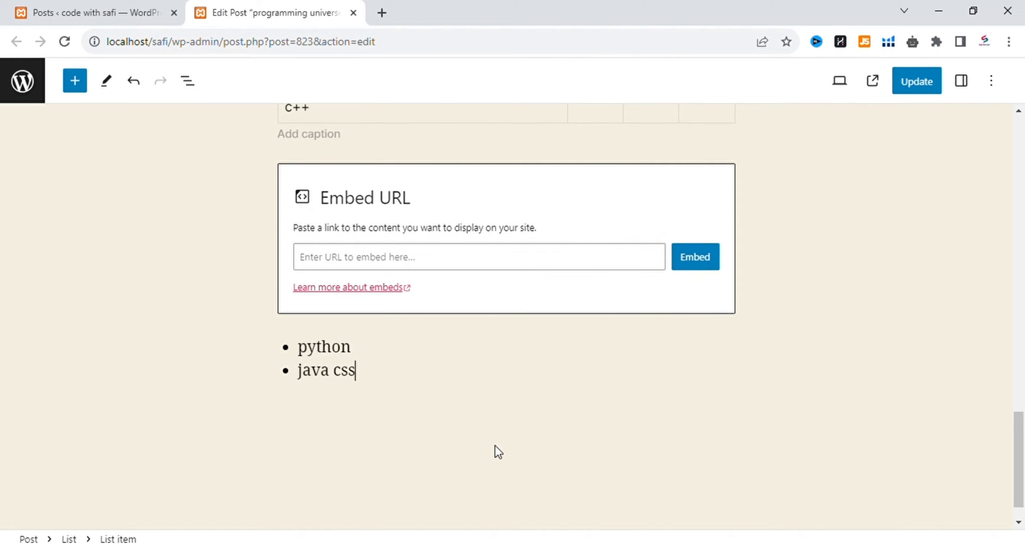
key("BackSpace")
key("BackSpace")
key("BackSpace")
key("BackSpace")
key("Return")
type("css")
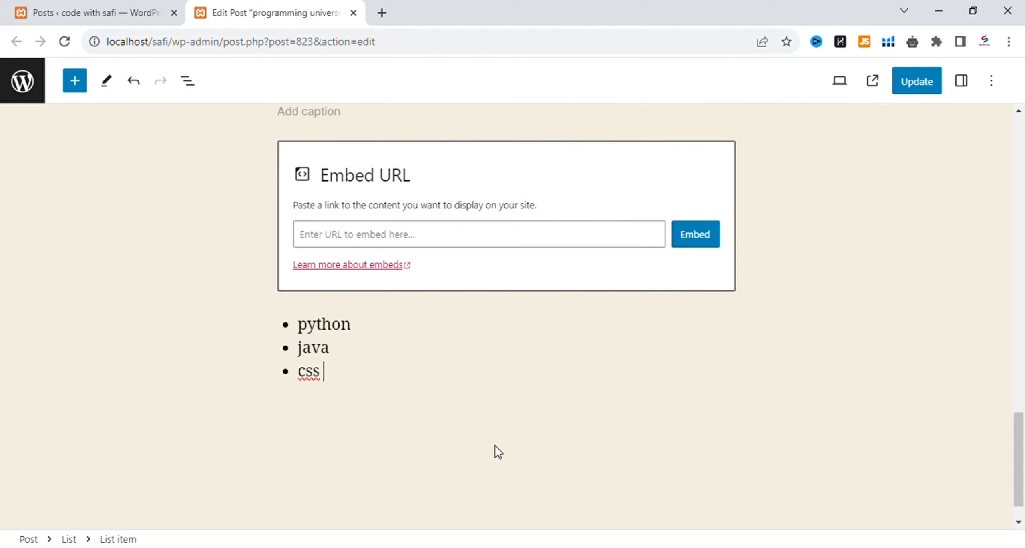
Add "html", "javascript" and "c++" as further list items below "css" and leave the list without an empty item.
key("Return")
type("h")
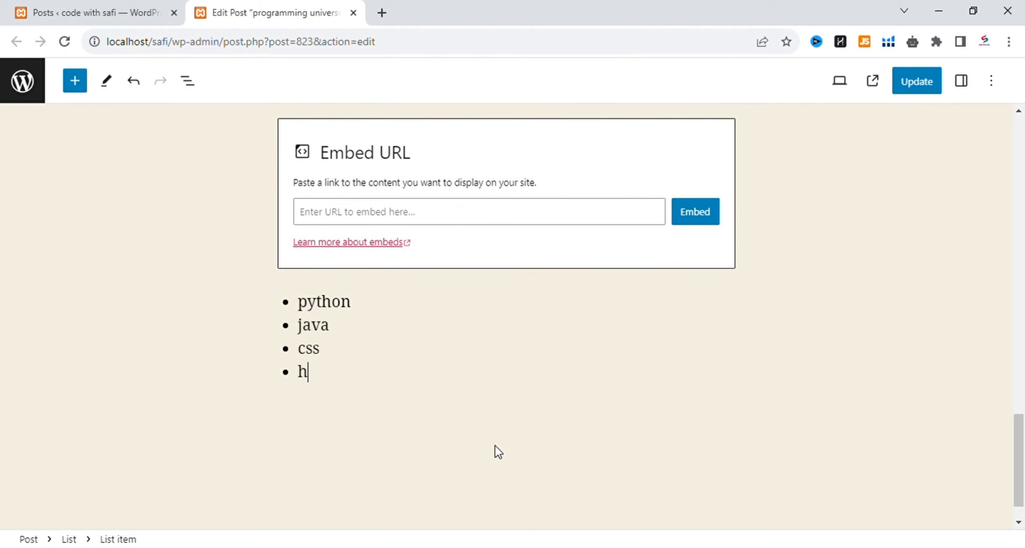
type("tml")
key("Return")
type("javascript")
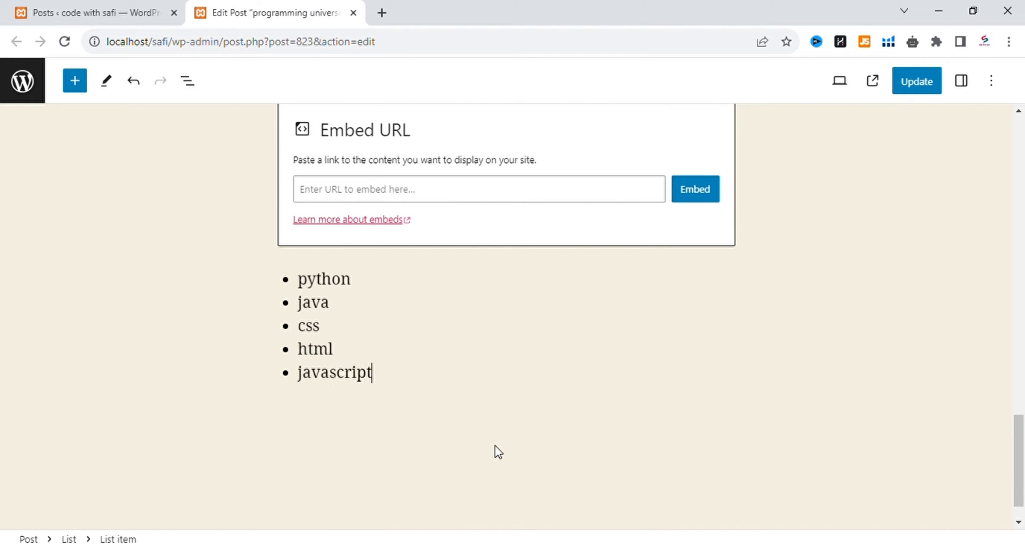
key("Return")
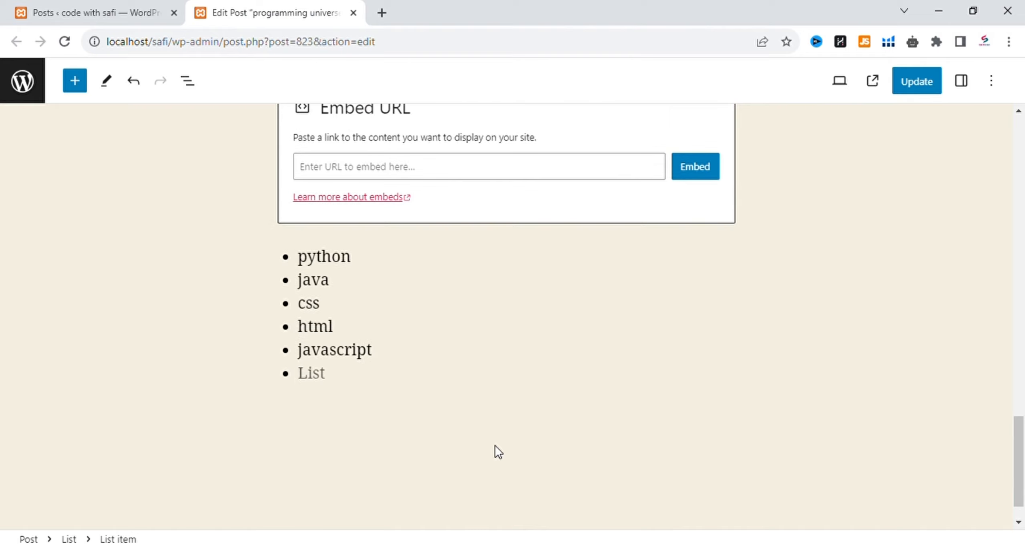
type("c++")
key("Return")
key("BackSpace")
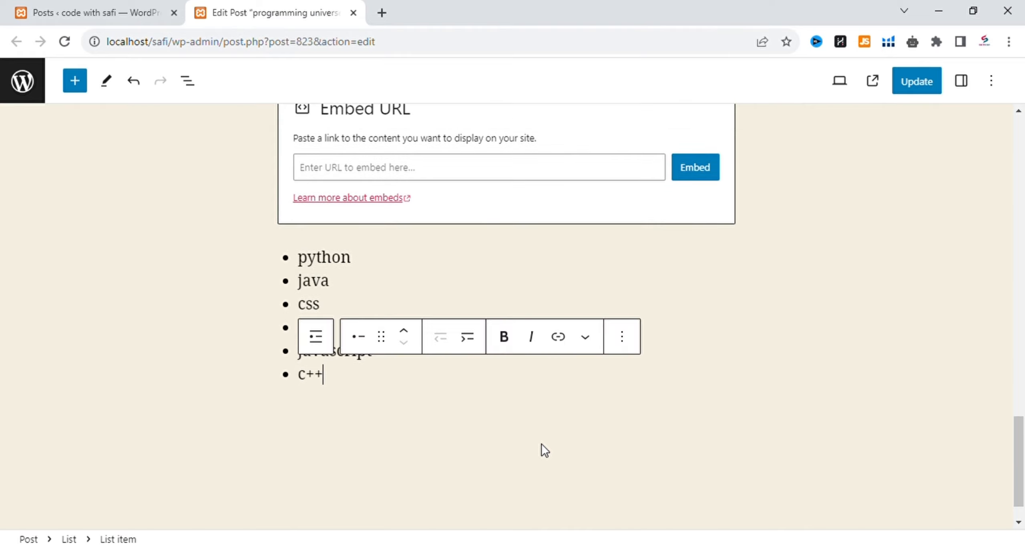
left_click(541, 444)
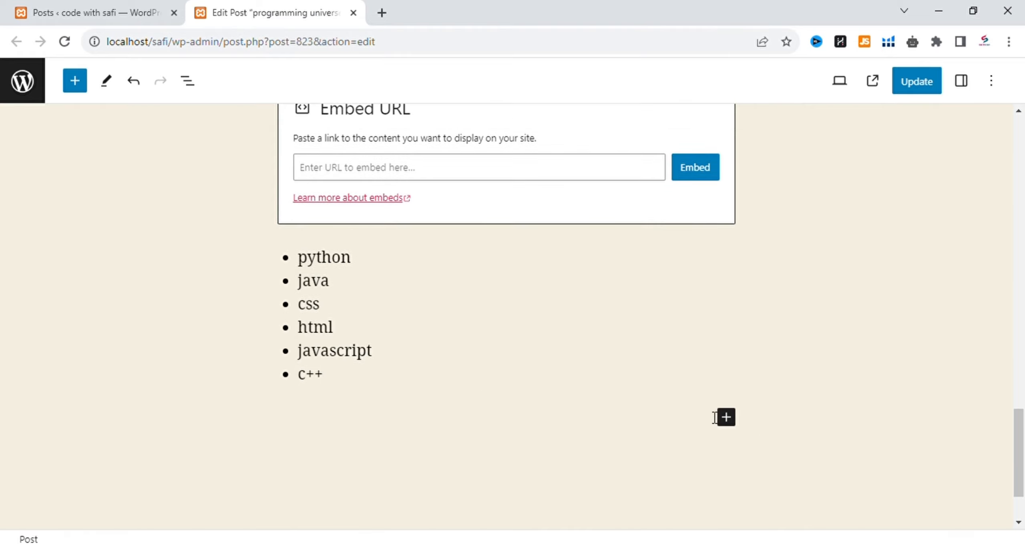
left_click_drag(359, 269, 296, 275)
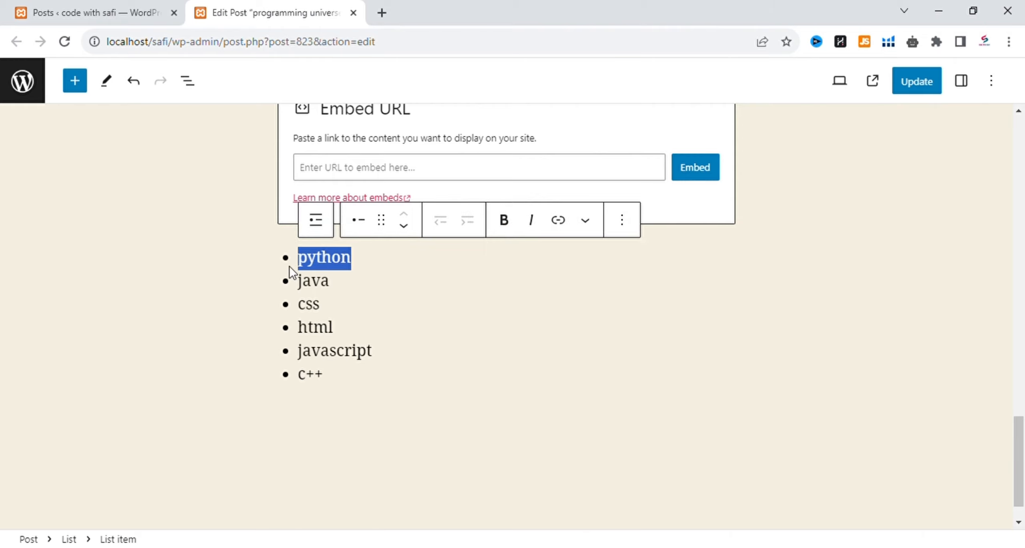
left_click(560, 225)
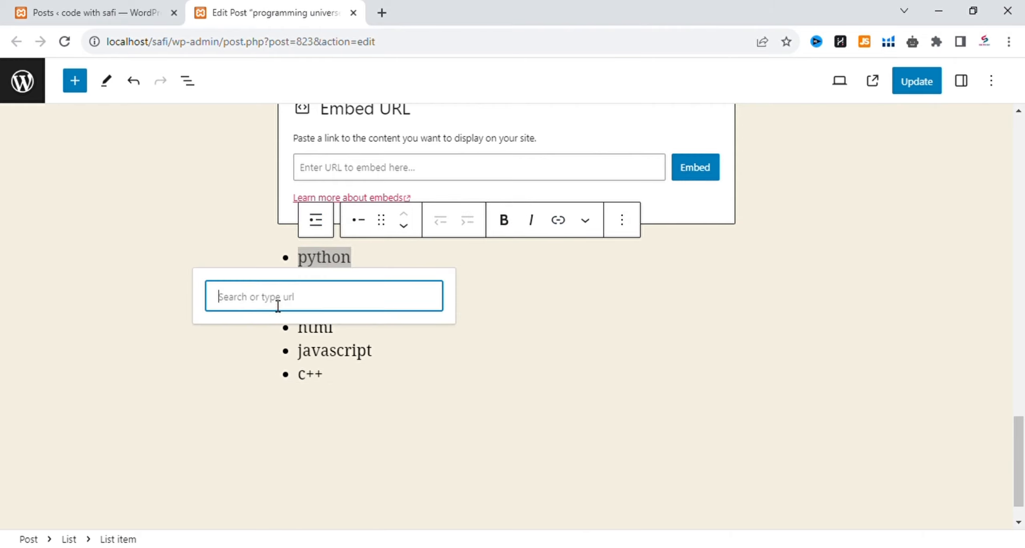
left_click(277, 314)
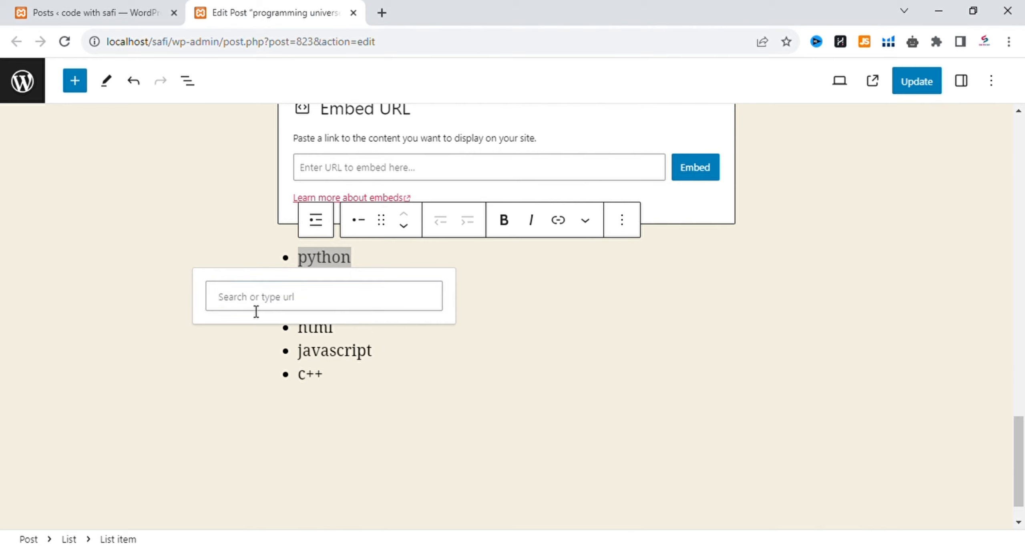
left_click(445, 456)
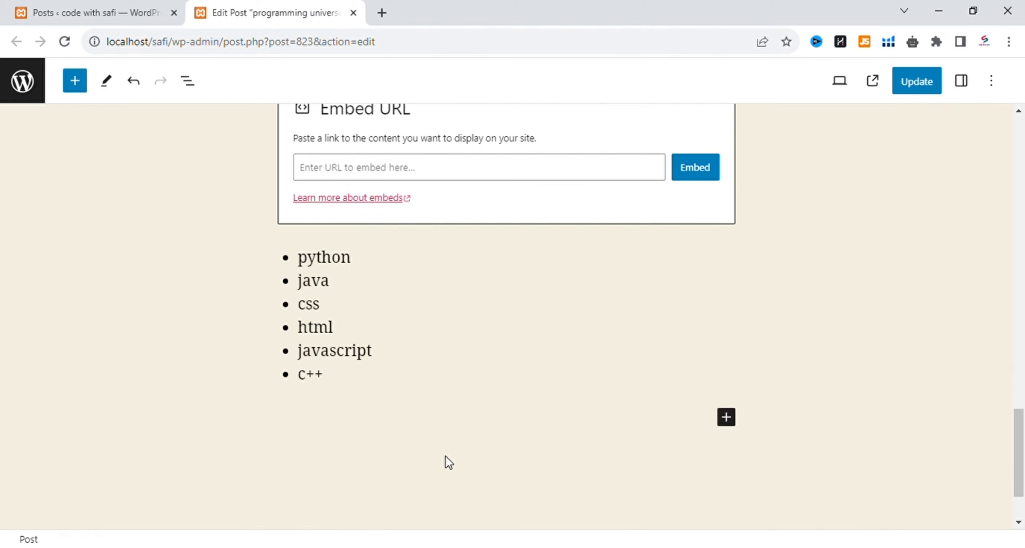
Update the post and open its published version.
left_click(924, 88)
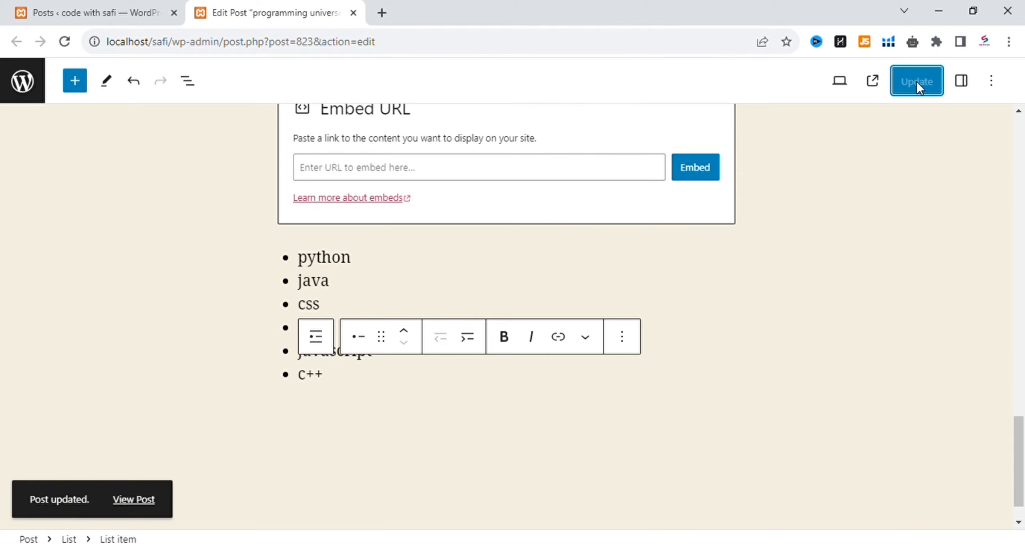
left_click(874, 81)
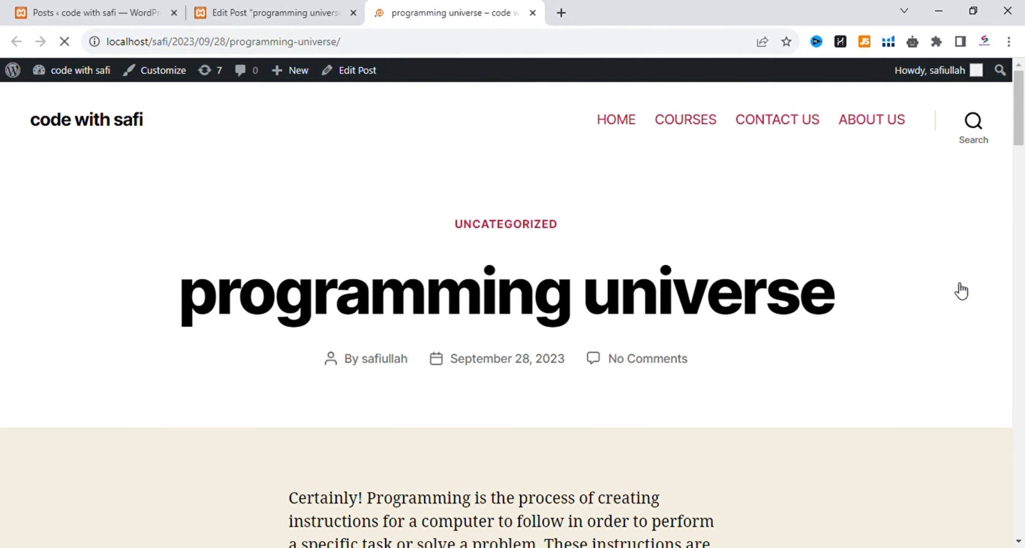
Examine the published post's first page, check the table and list on page 2, and return to the post editor.
scroll(1021, 142, "down", 1)
left_click_drag(1020, 143, 1004, 265)
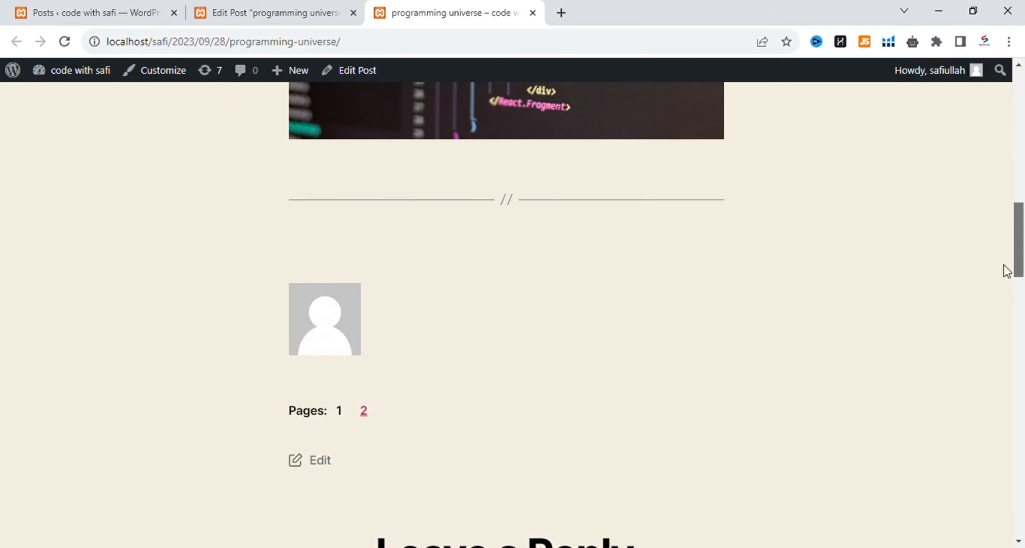
left_click(368, 416)
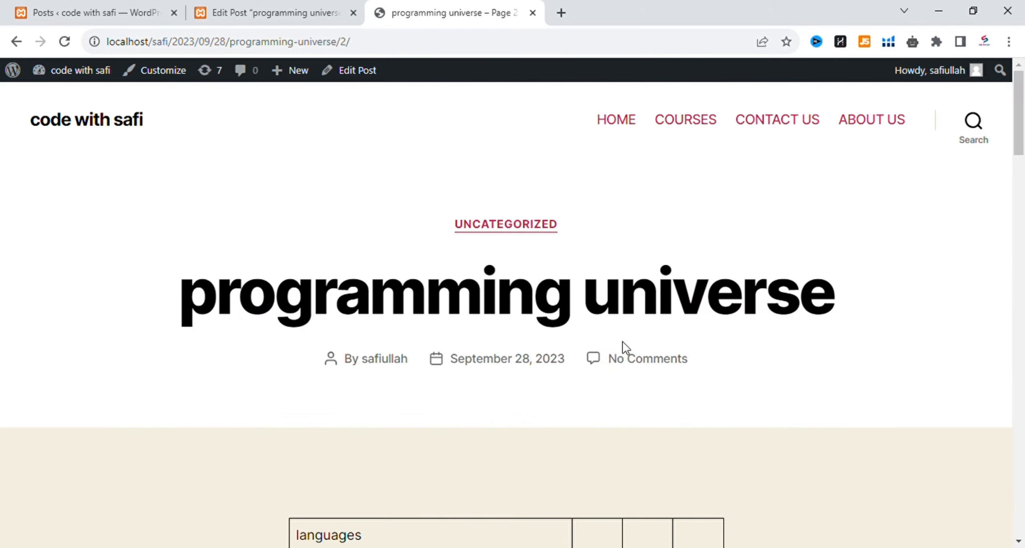
left_click_drag(1013, 130, 961, 187)
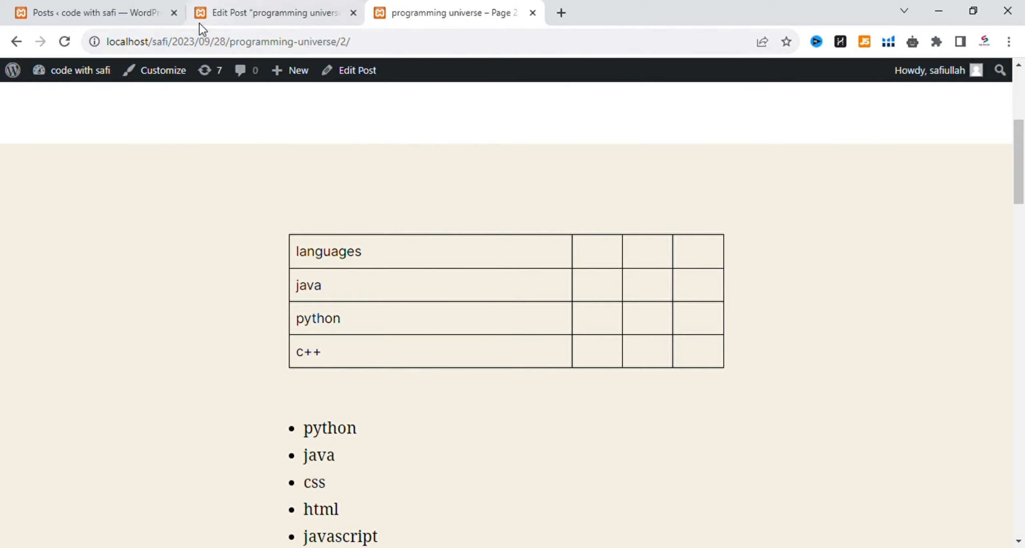
left_click(242, 16)
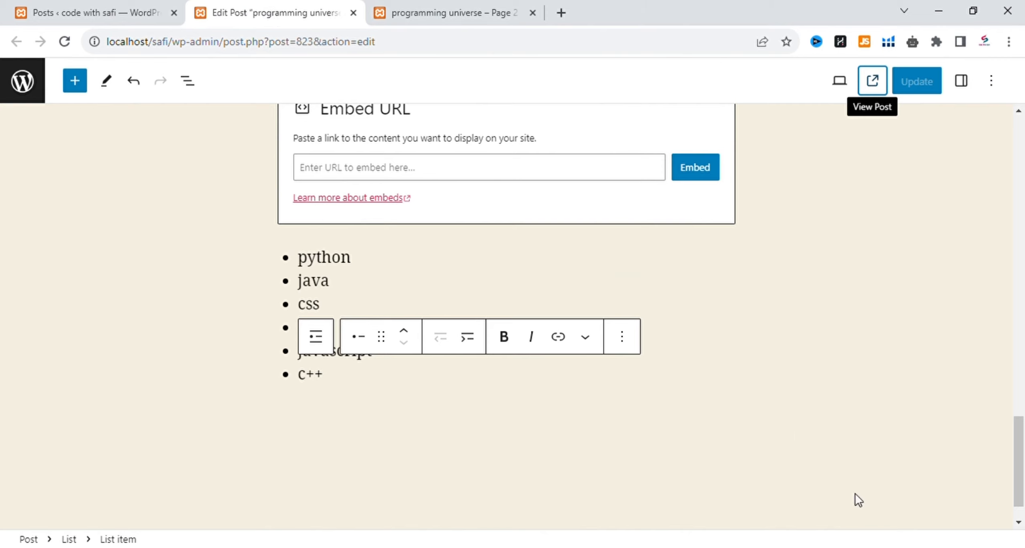